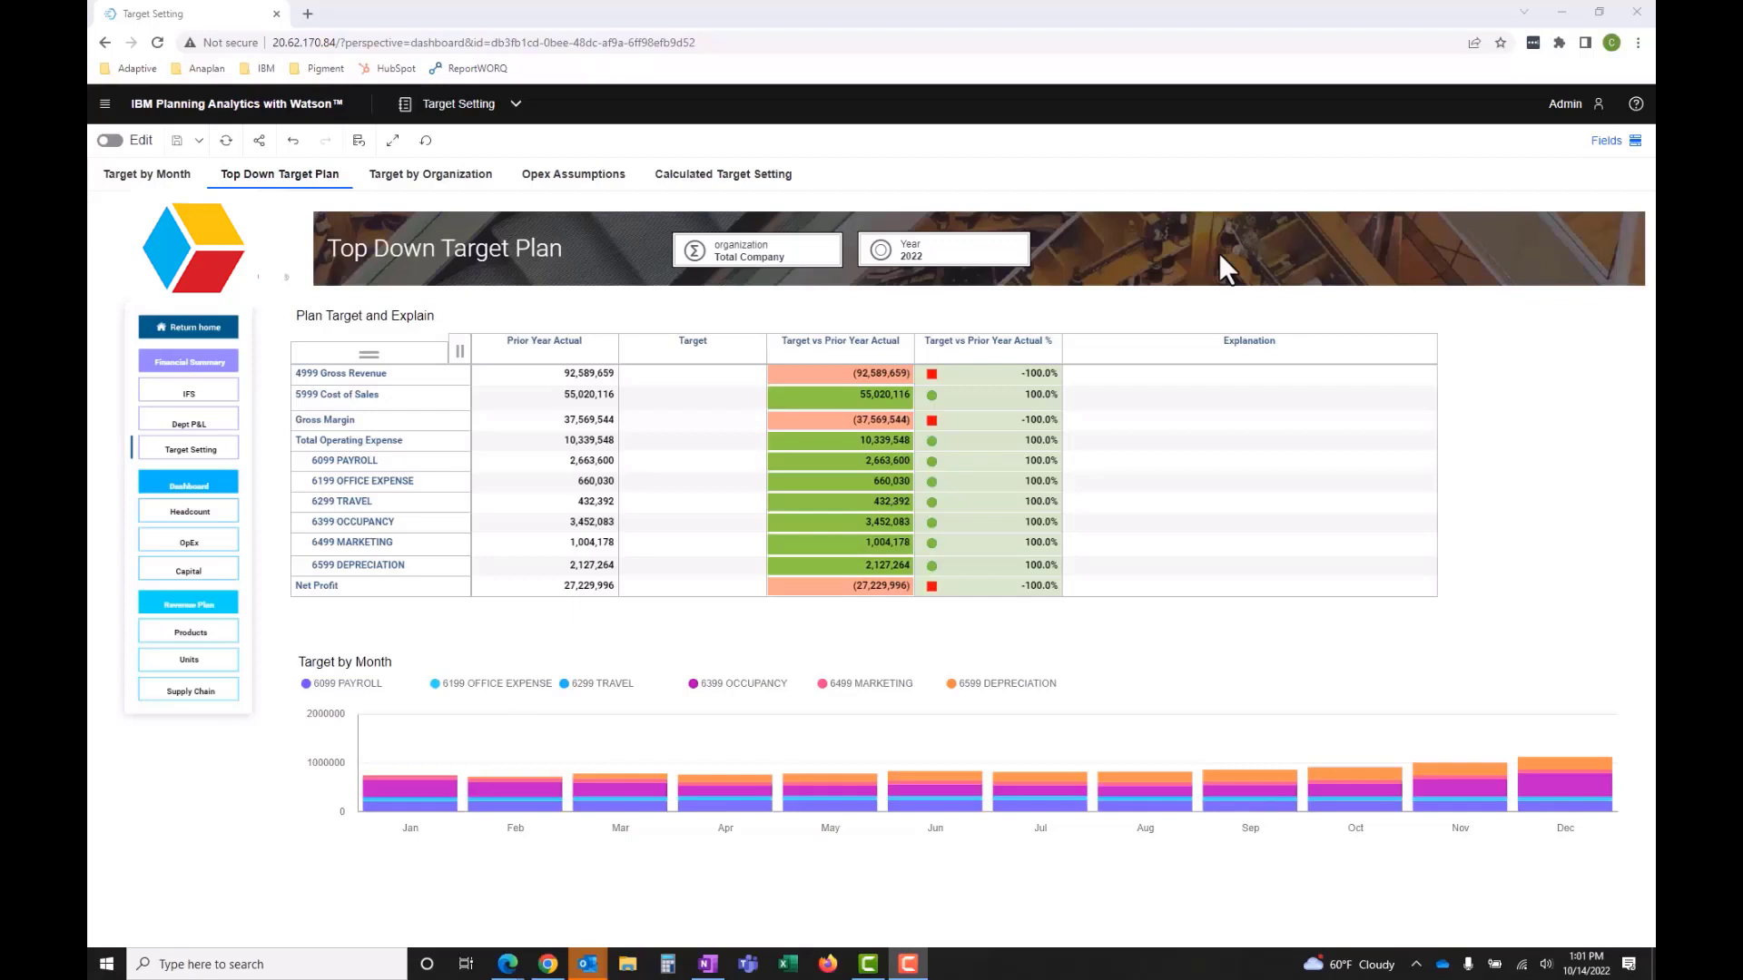
# - Set up a Relative proportional data spread for the Net Profit target, using Prior Year Actual in Income Statement as the reference version
pyautogui.click(689, 585)
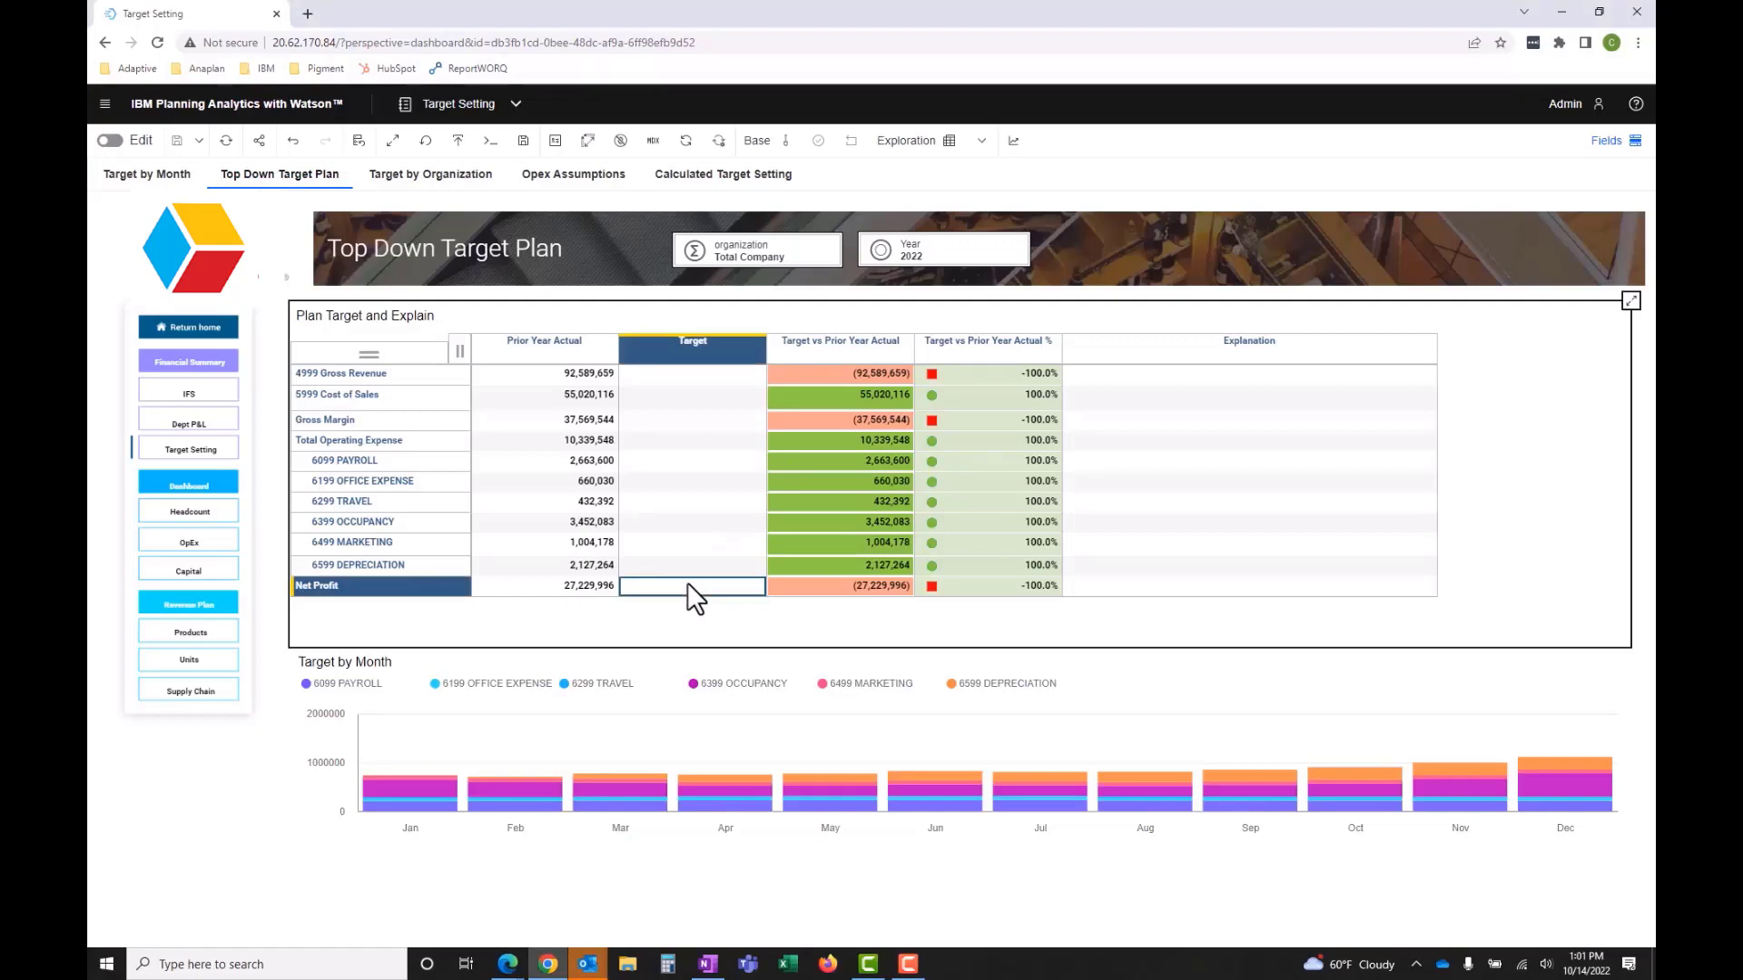
pyautogui.rightClick(687, 584)
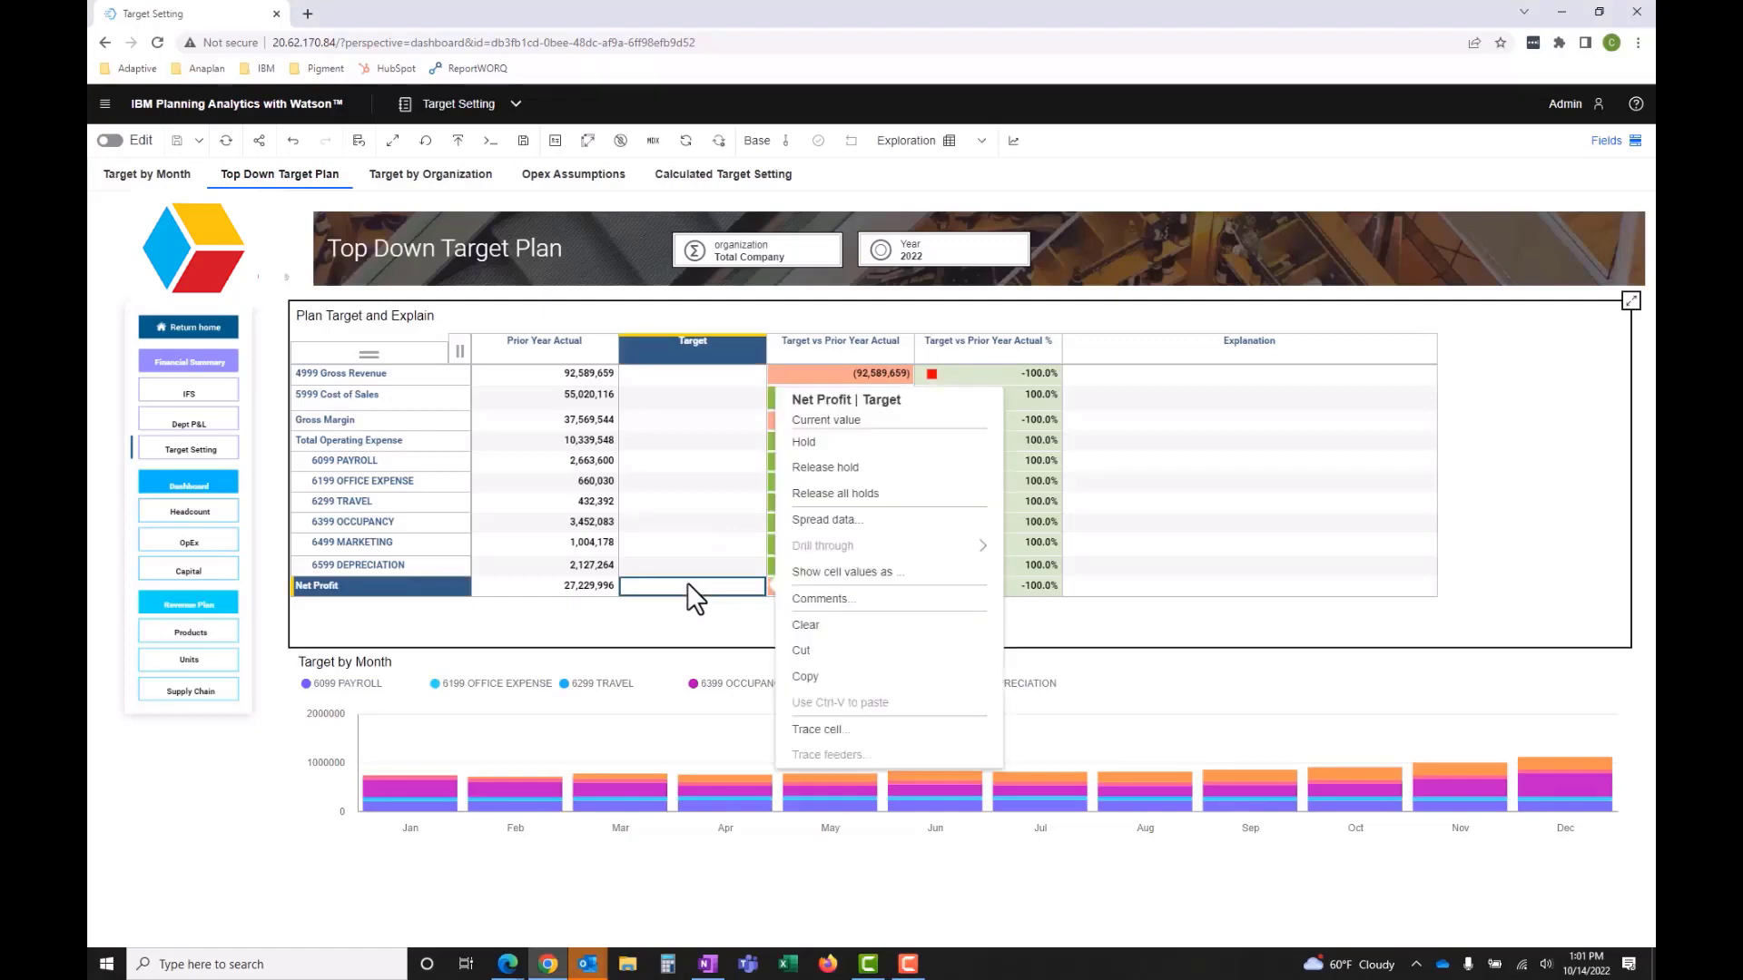
pyautogui.click(859, 528)
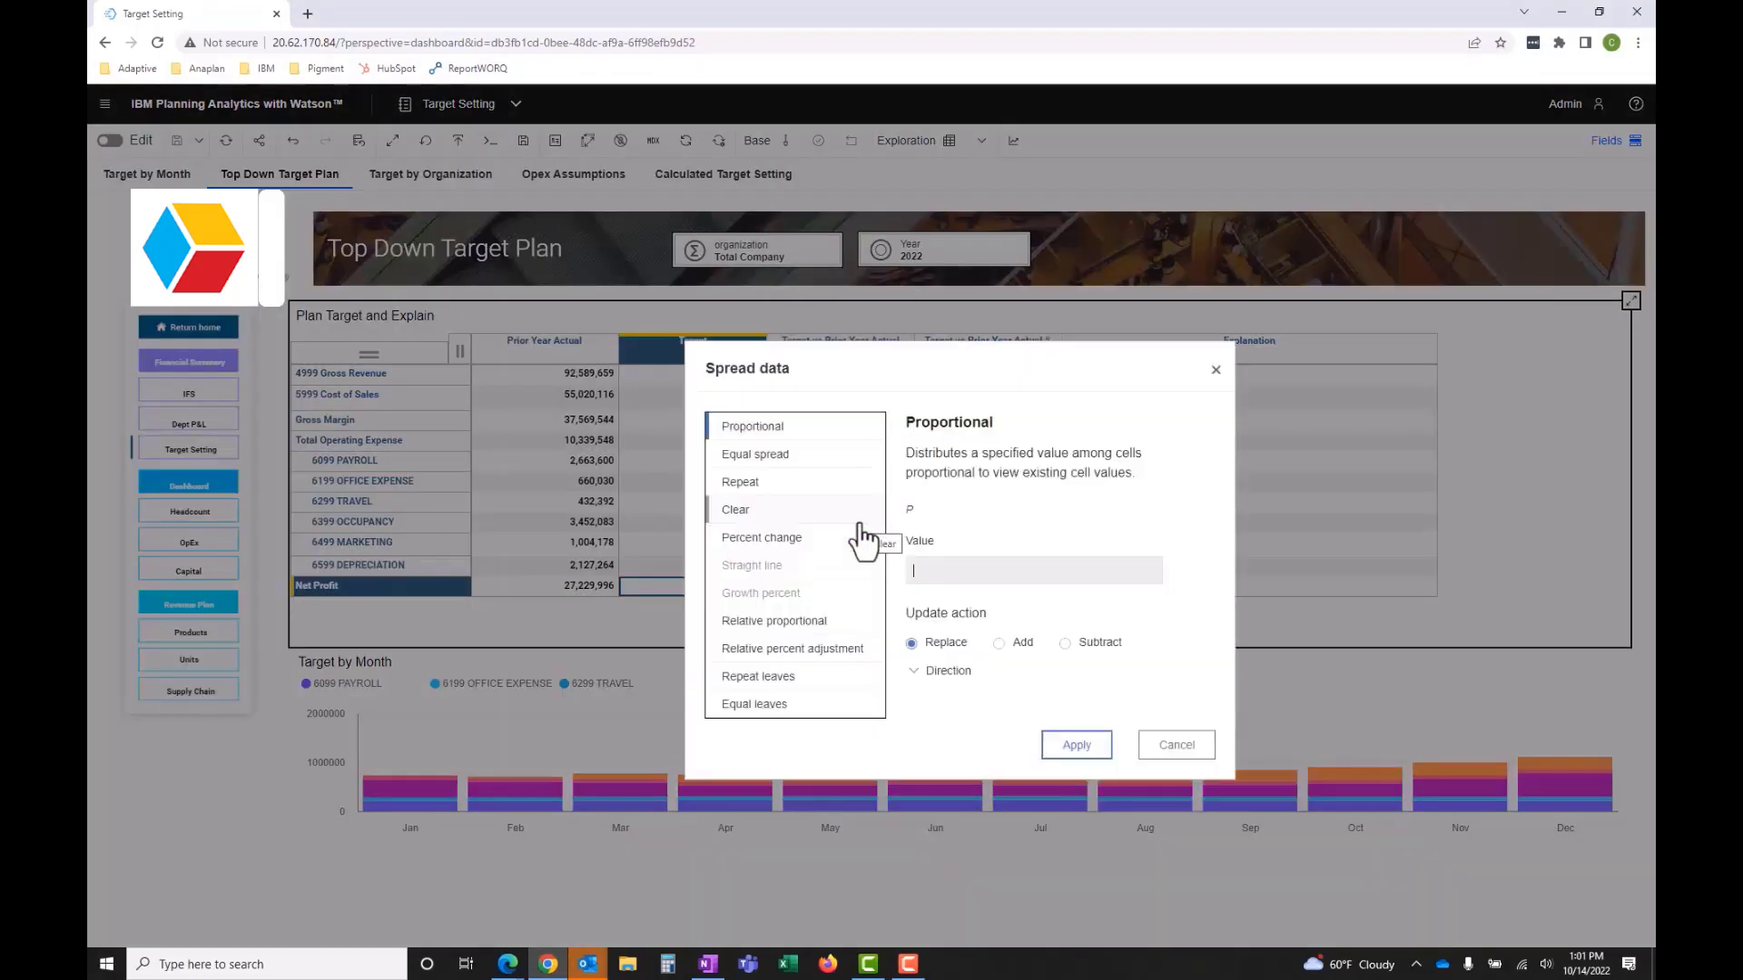
pyautogui.click(779, 626)
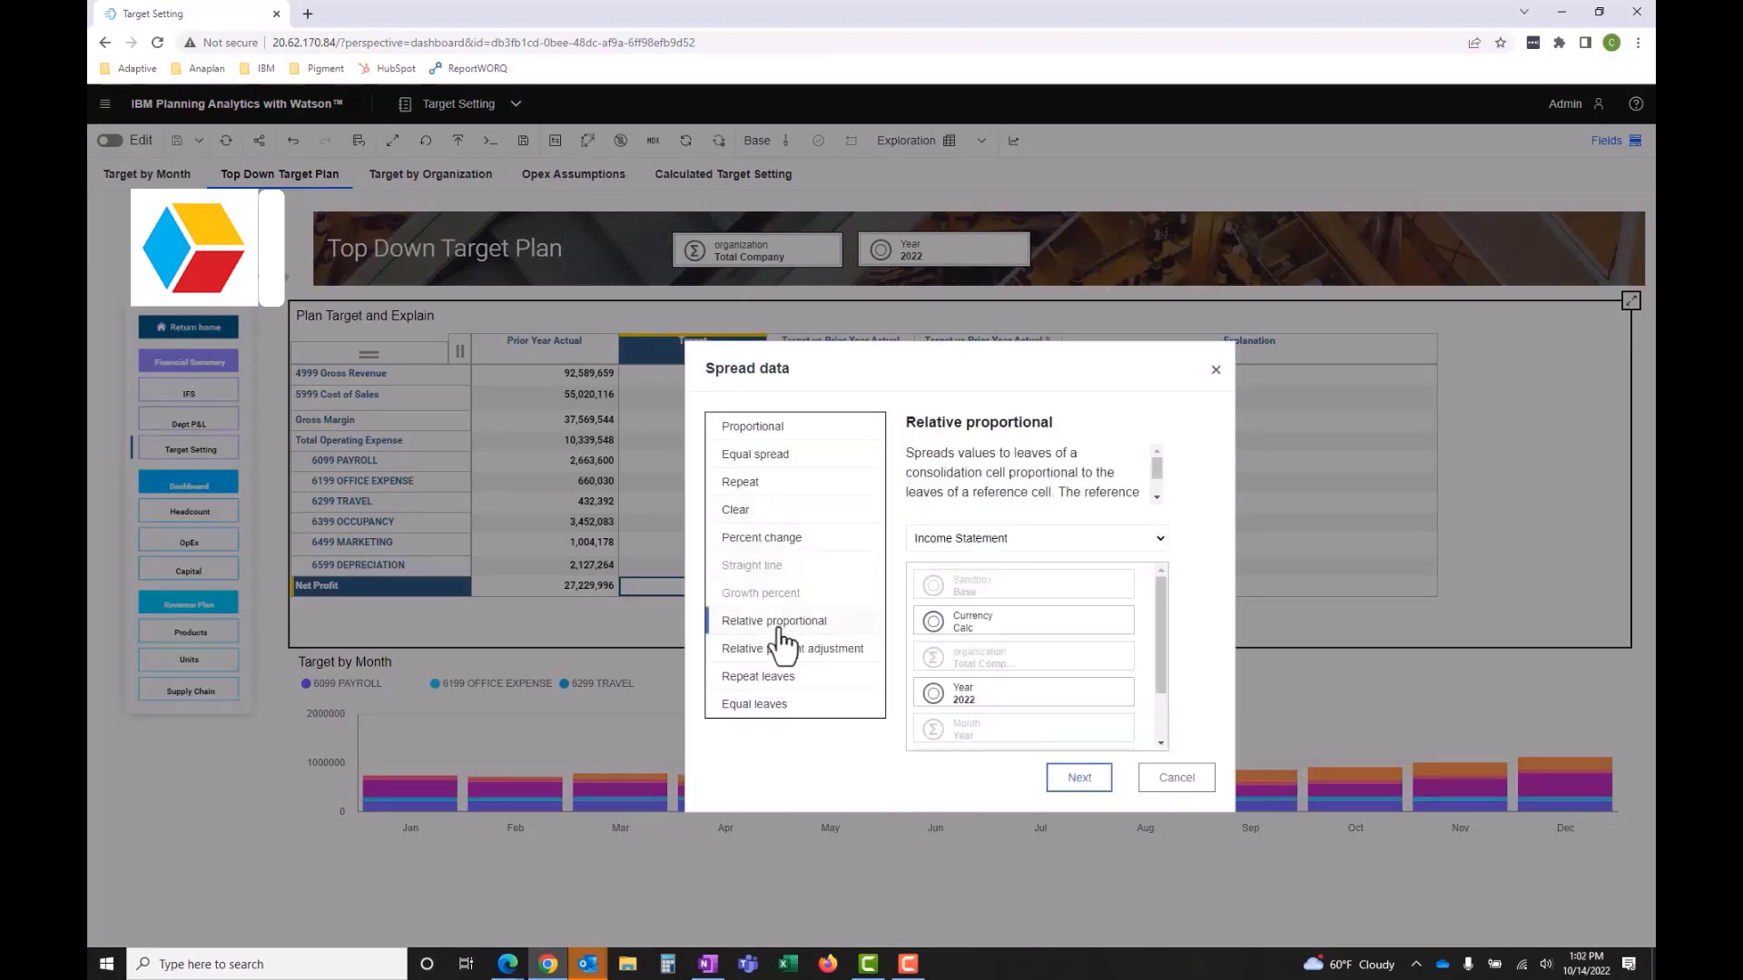
pyautogui.scroll(-2, 1050, 712)
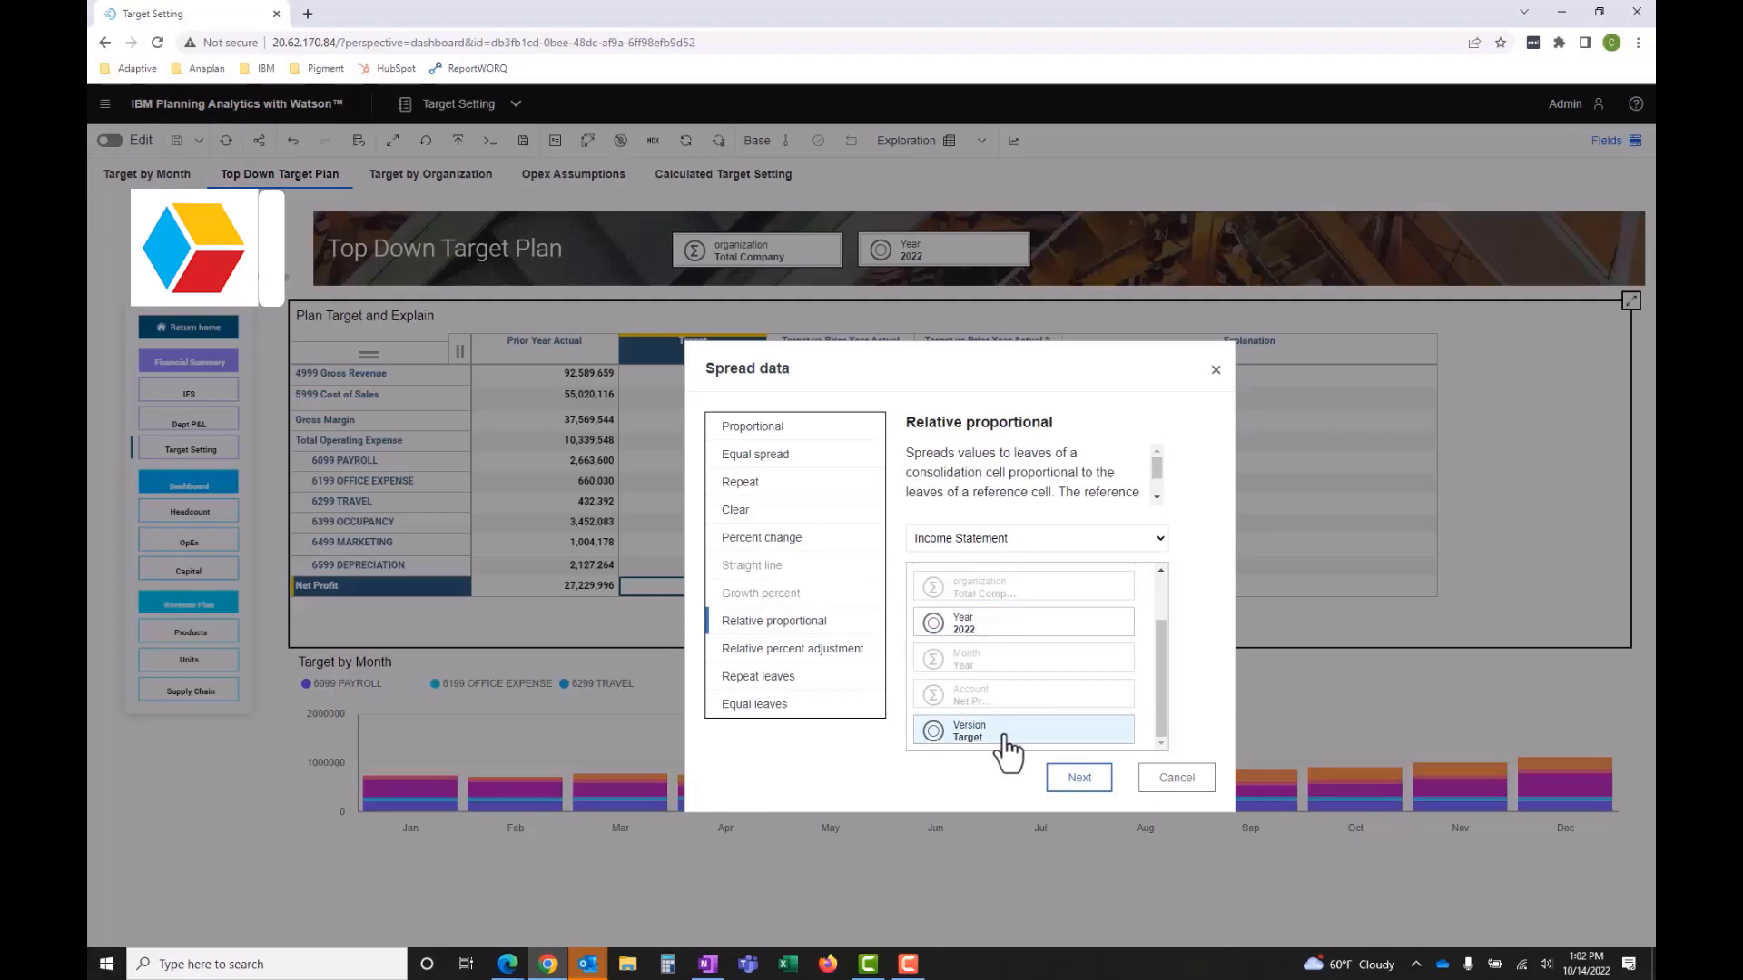
pyautogui.click(1005, 737)
pyautogui.write('prior')
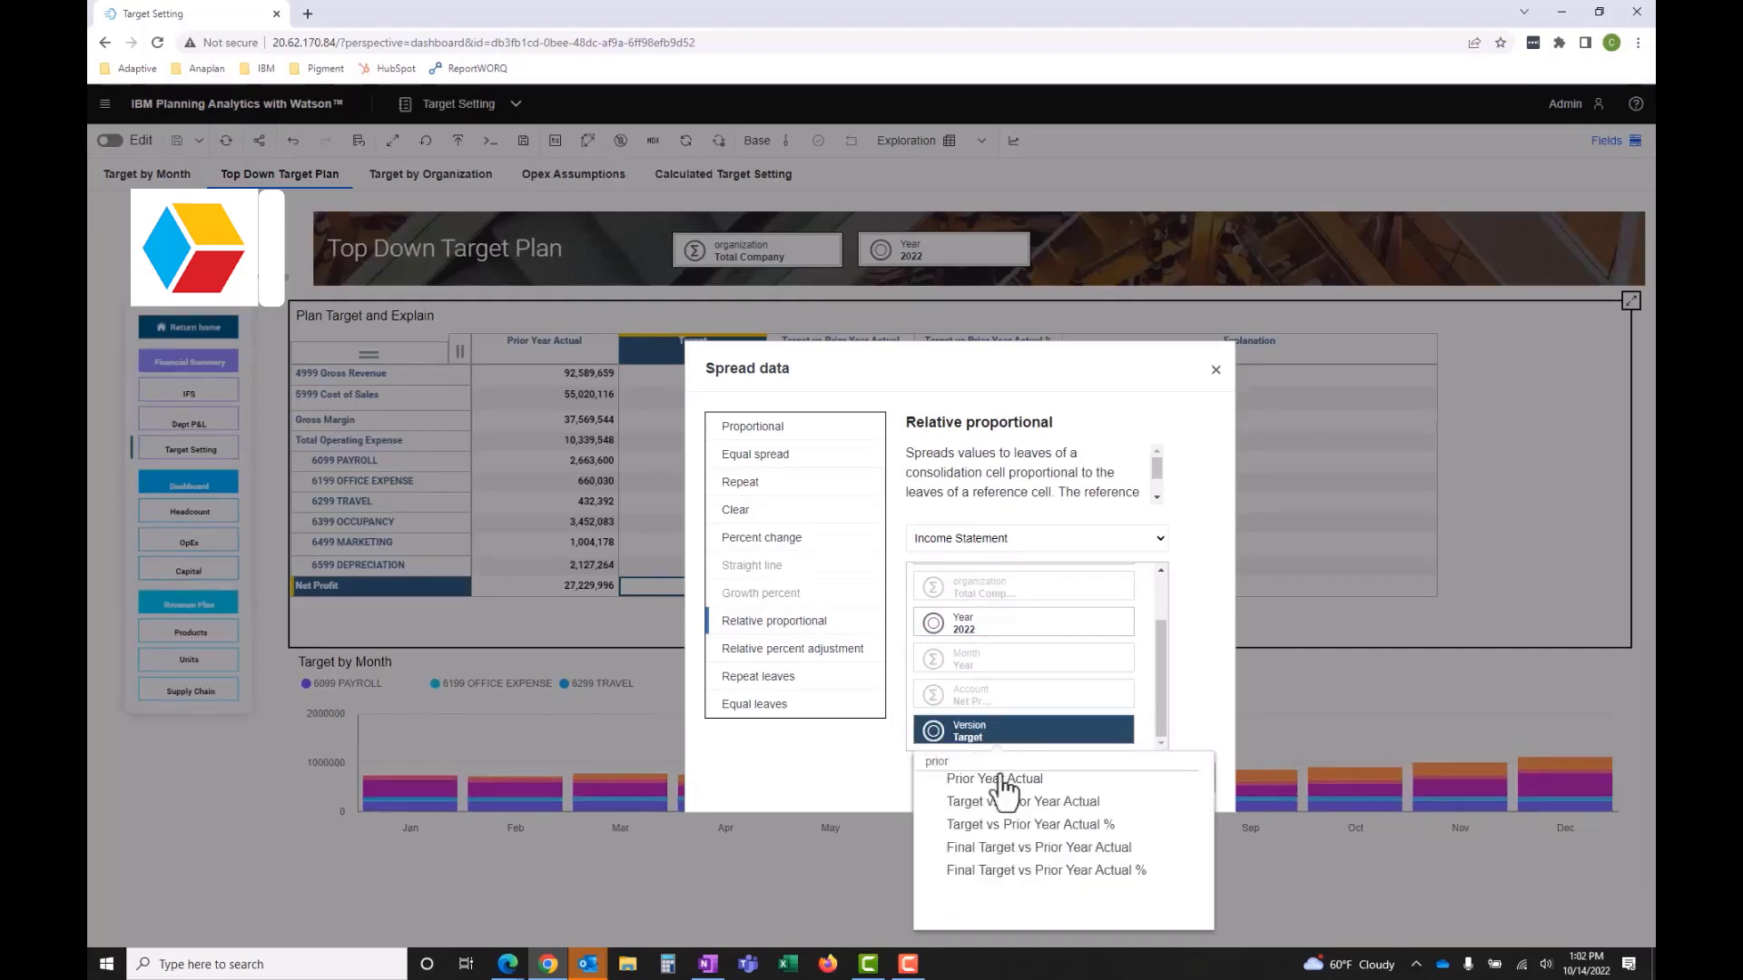
pyautogui.click(999, 779)
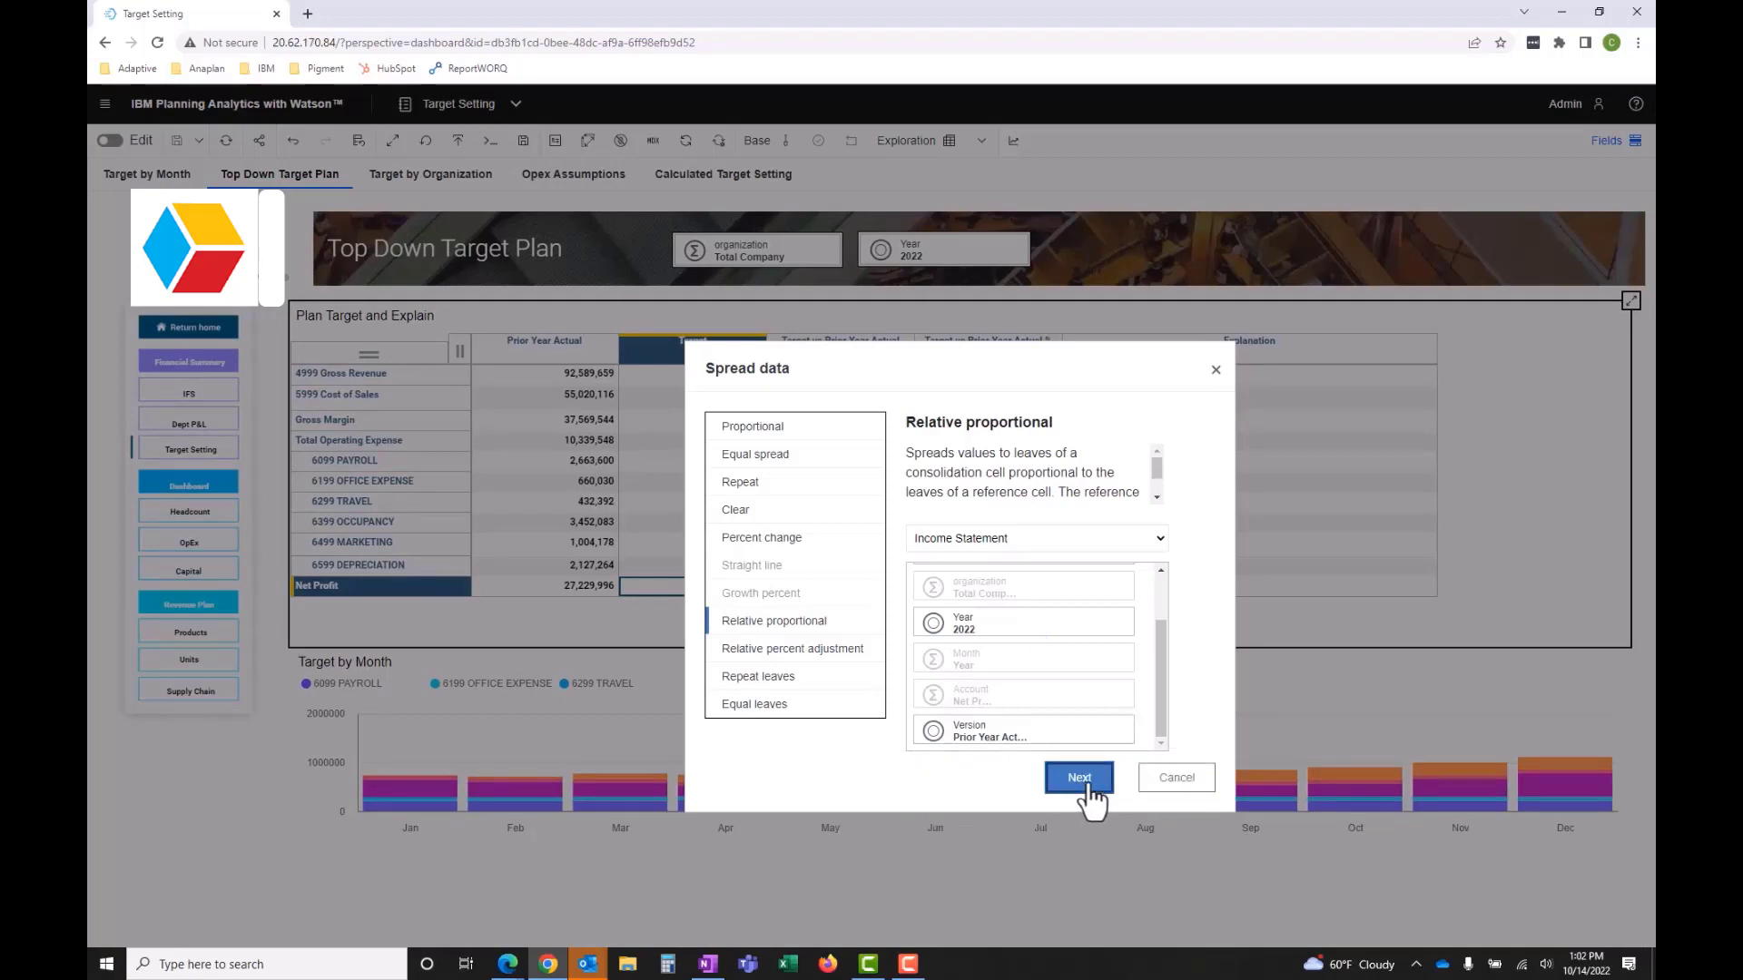
pyautogui.click(1085, 778)
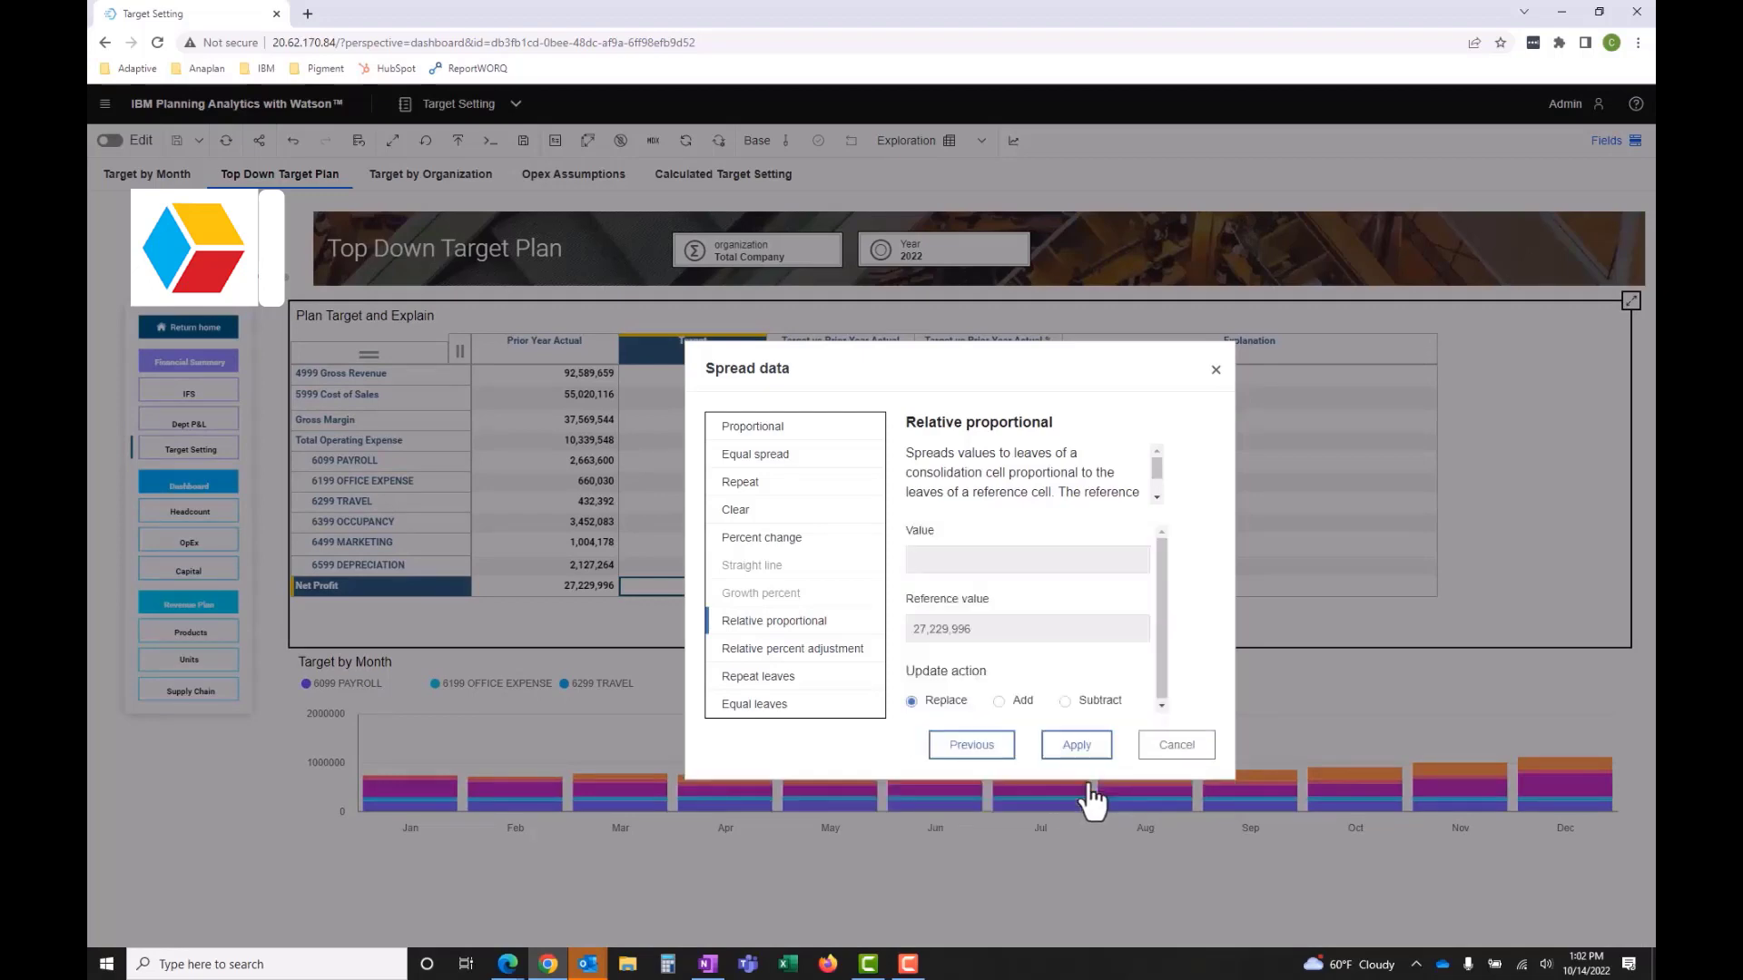
# - Apply the Relative proportional spread to the Net Profit target with a value of 27229996
pyautogui.write('27229996')
pyautogui.click(1077, 760)
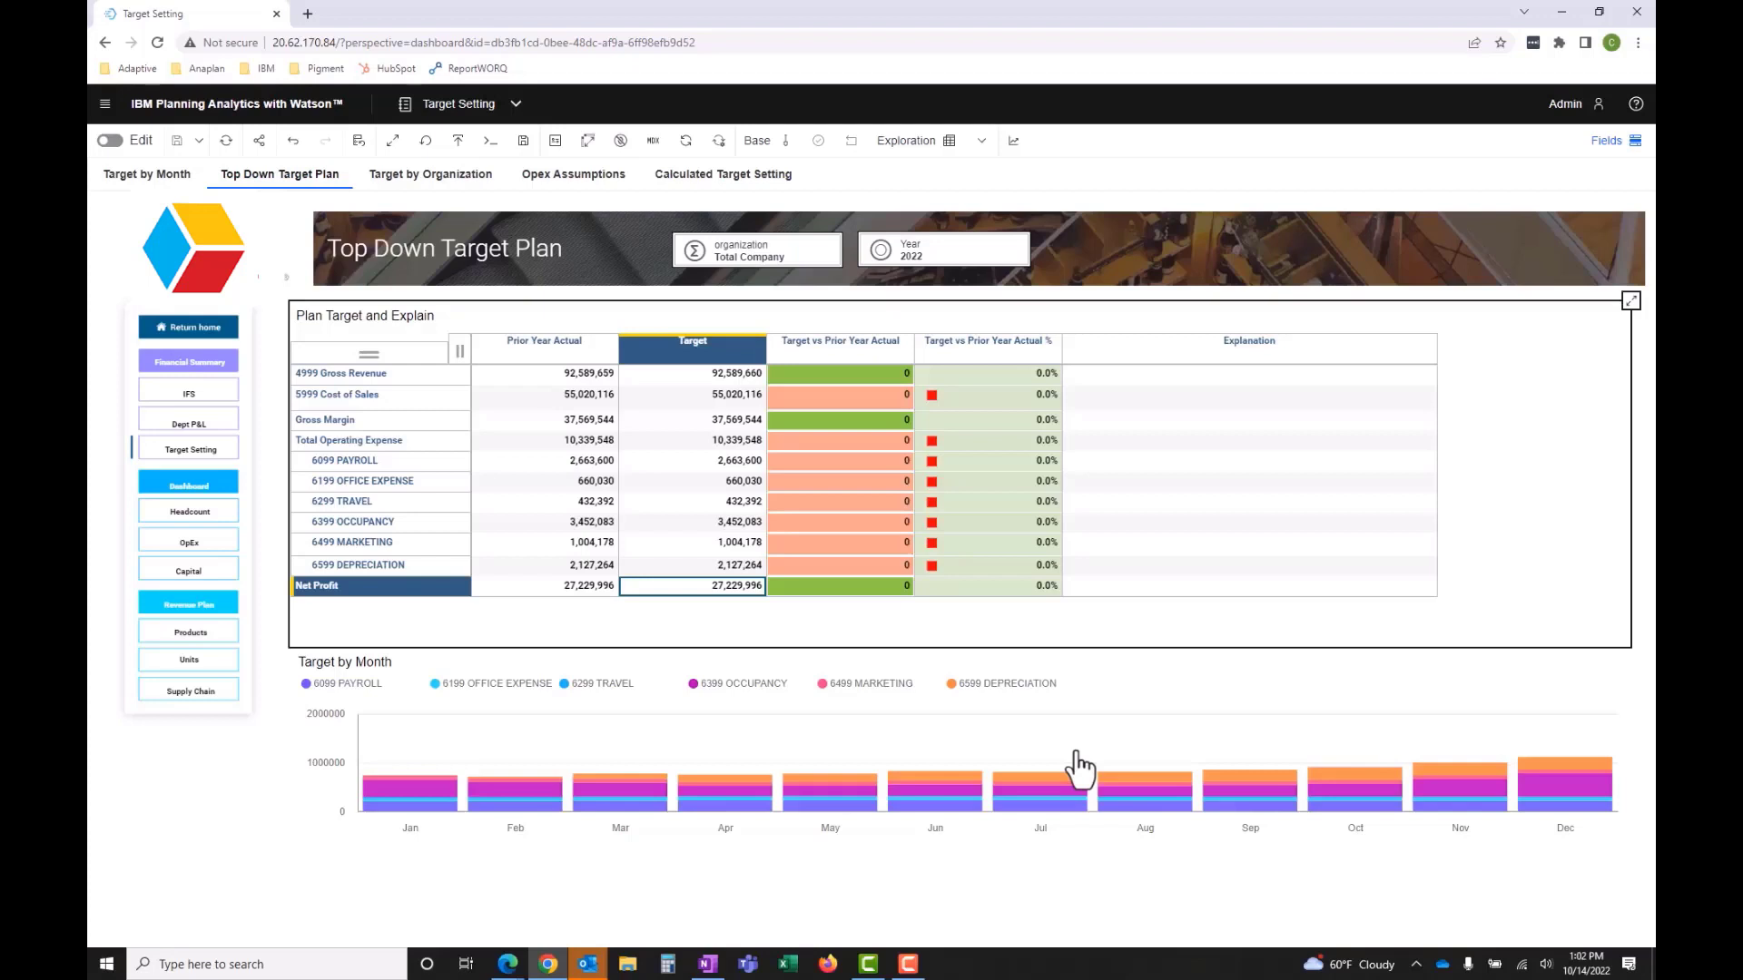
# - View the target plan for Massachusetts, and return the organization to Total Company
pyautogui.click(768, 265)
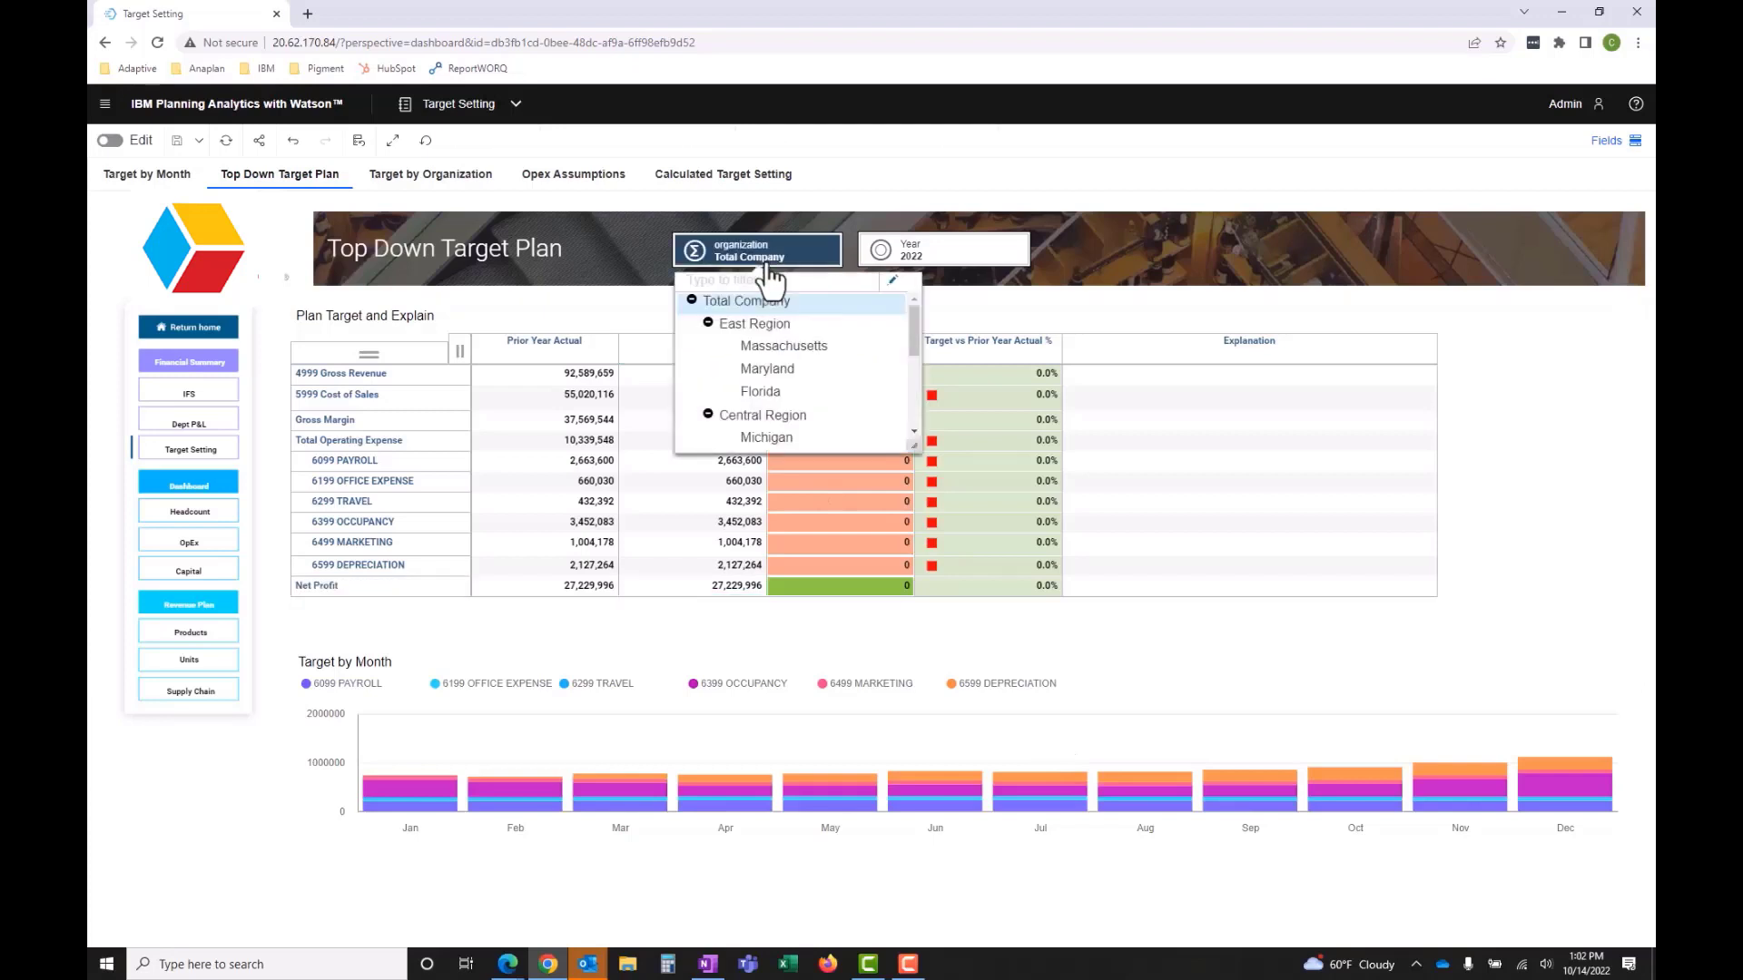
pyautogui.click(782, 350)
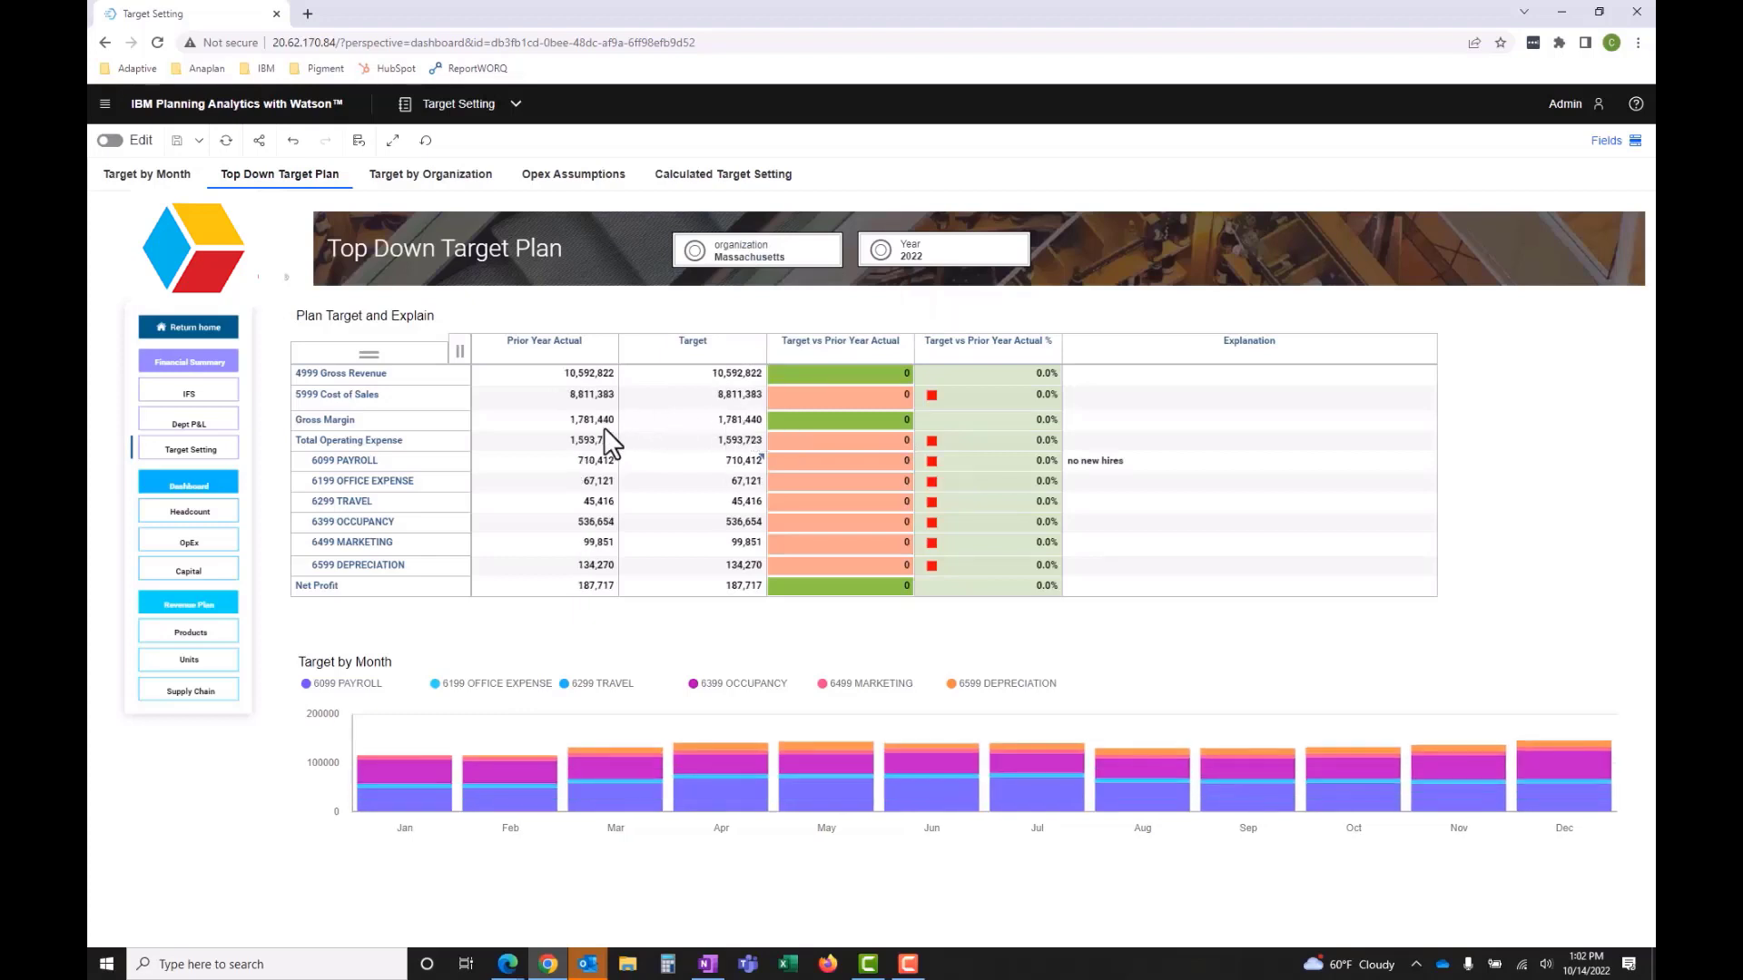
pyautogui.click(782, 258)
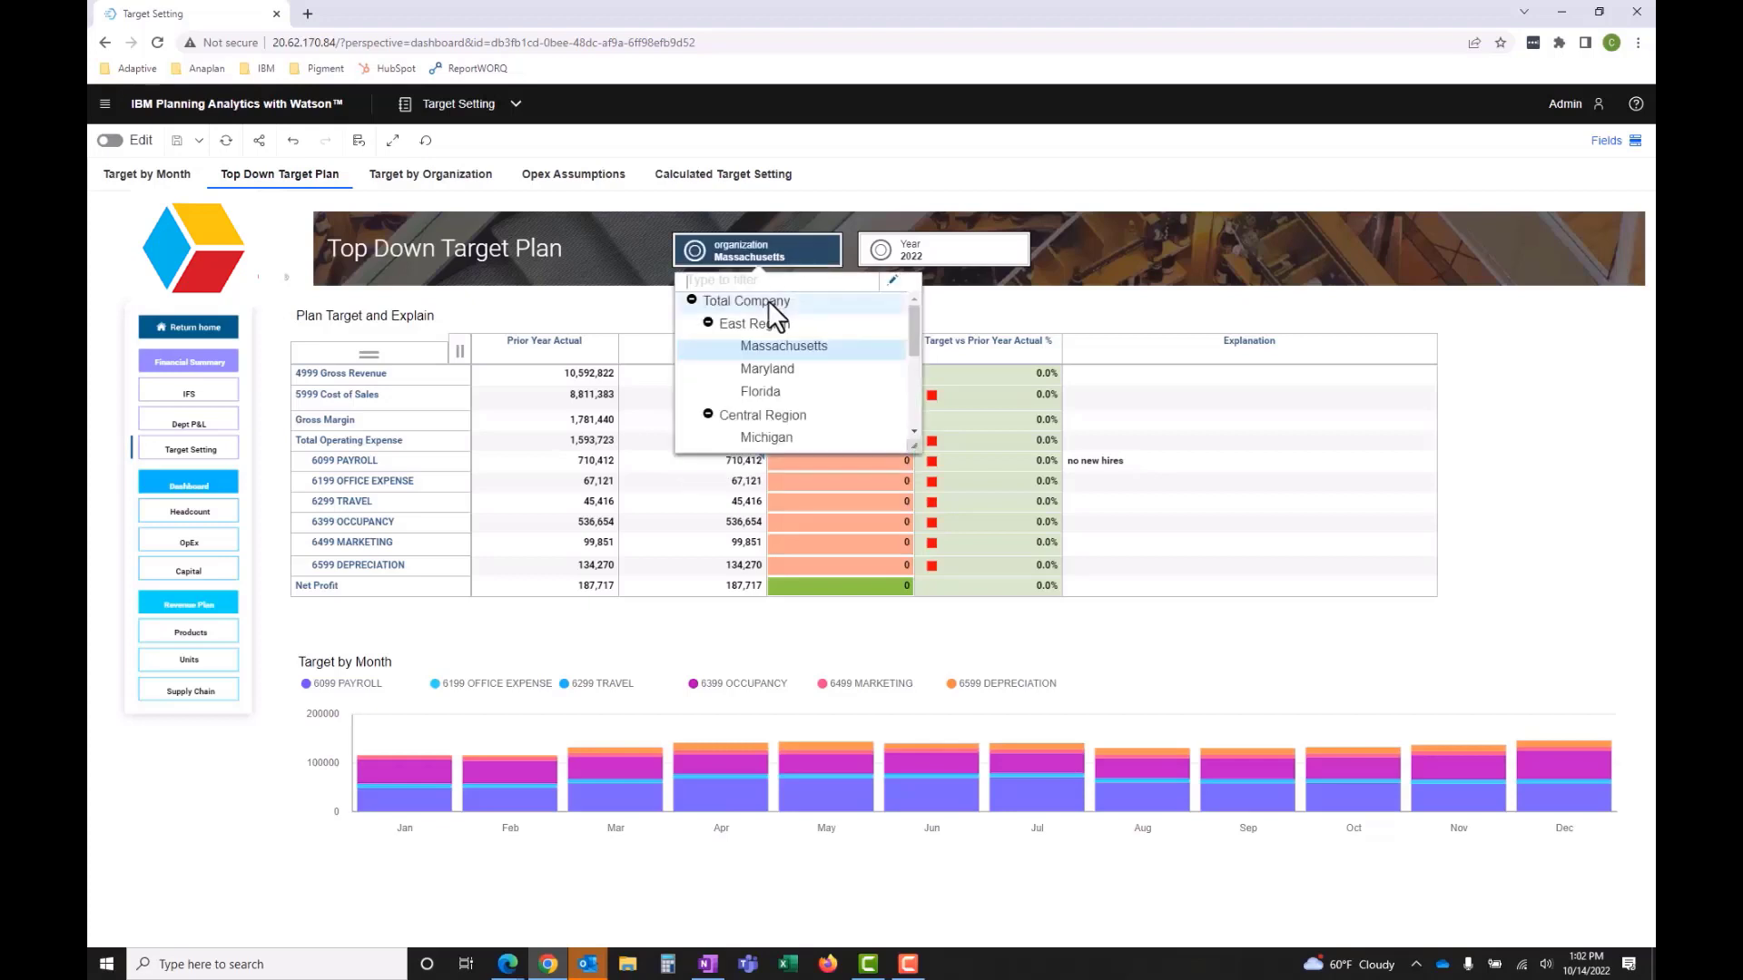
pyautogui.click(768, 301)
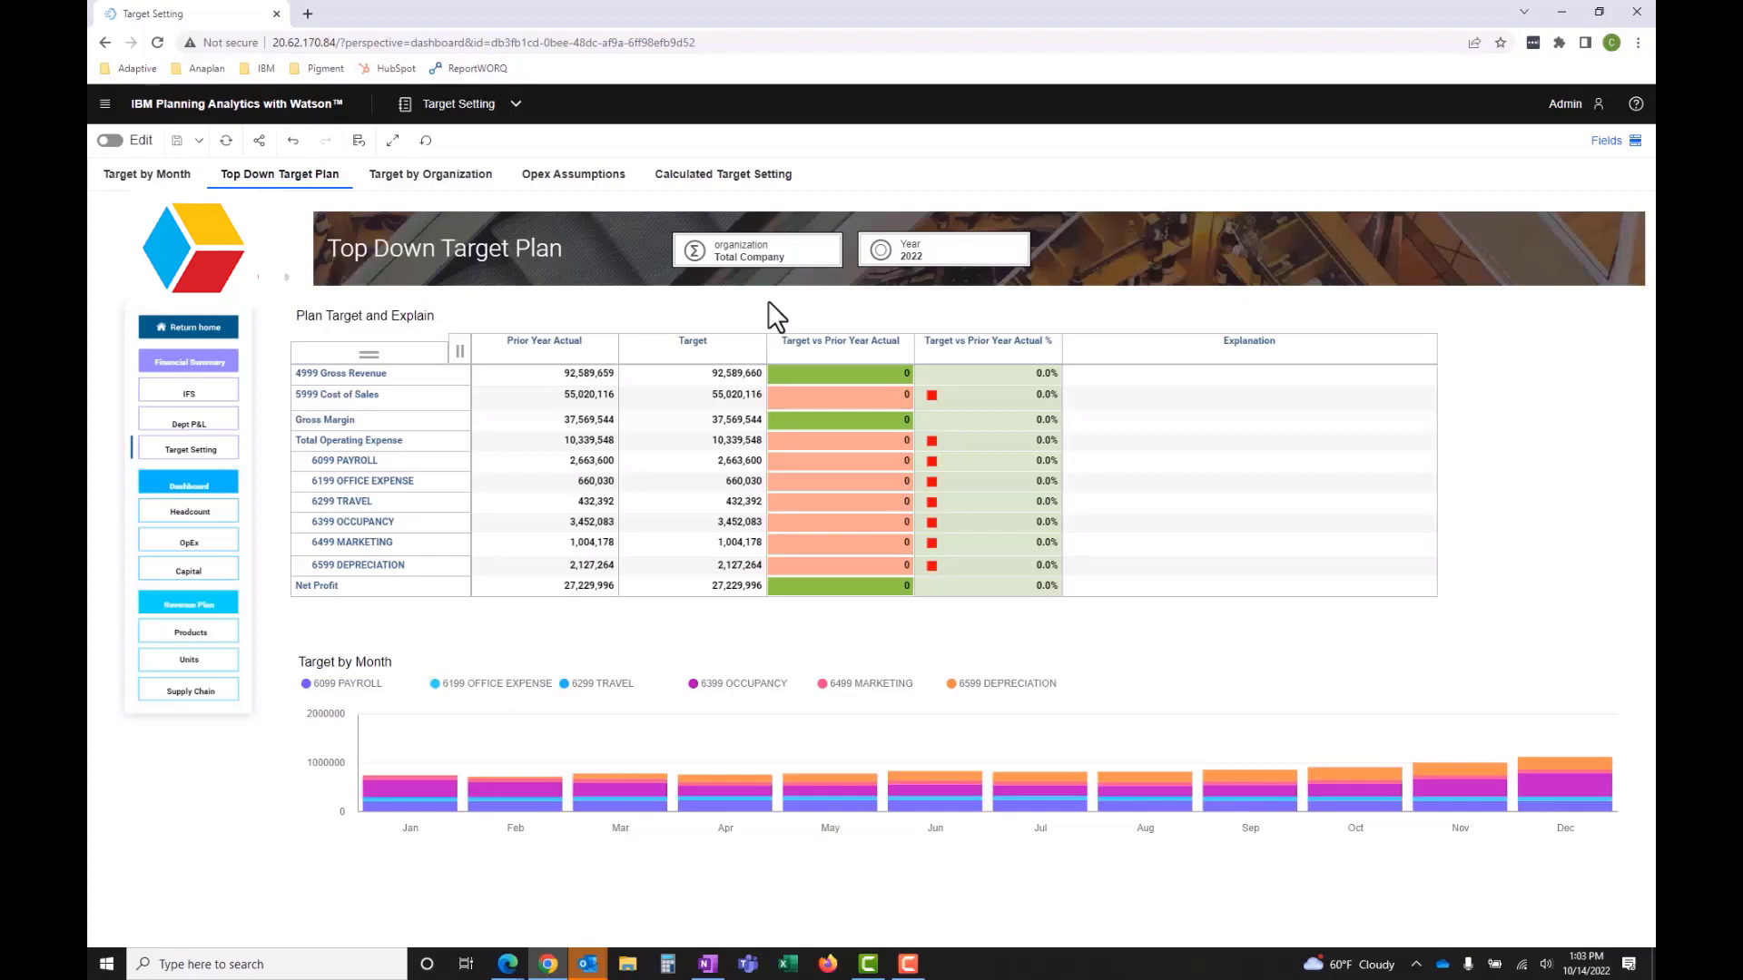
# - Switch the Plan Target and Explain table from the Base data to the Revenue sandbox
pyautogui.click(722, 395)
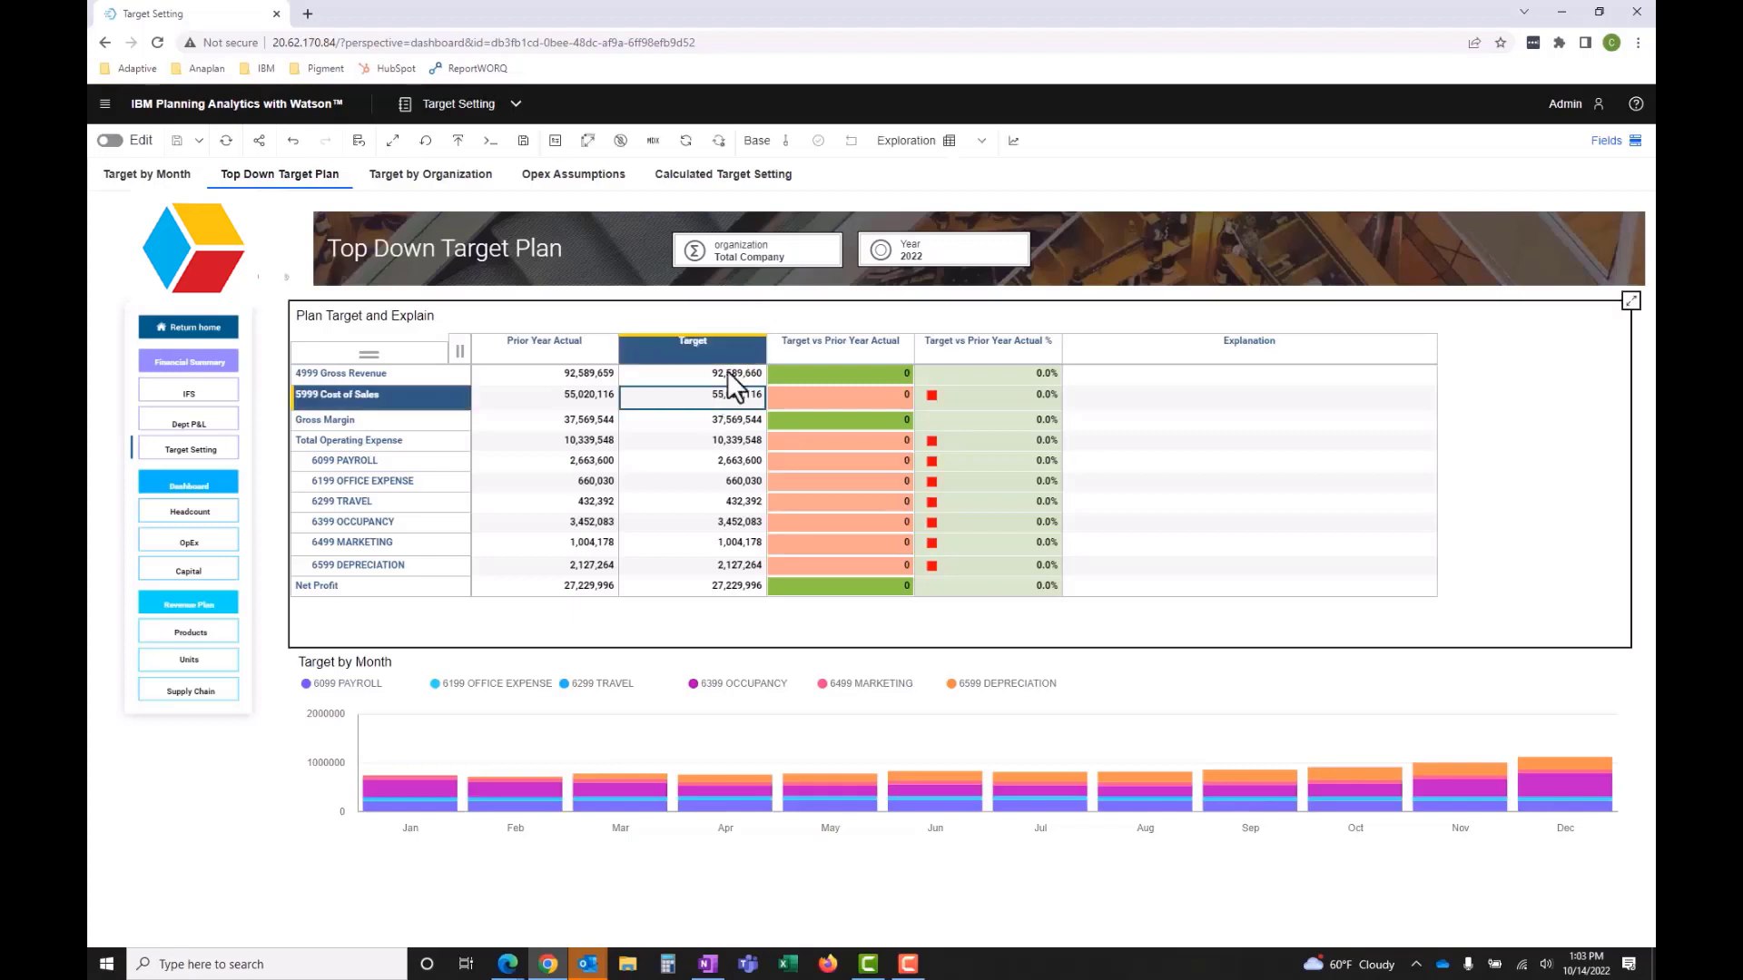
pyautogui.click(761, 144)
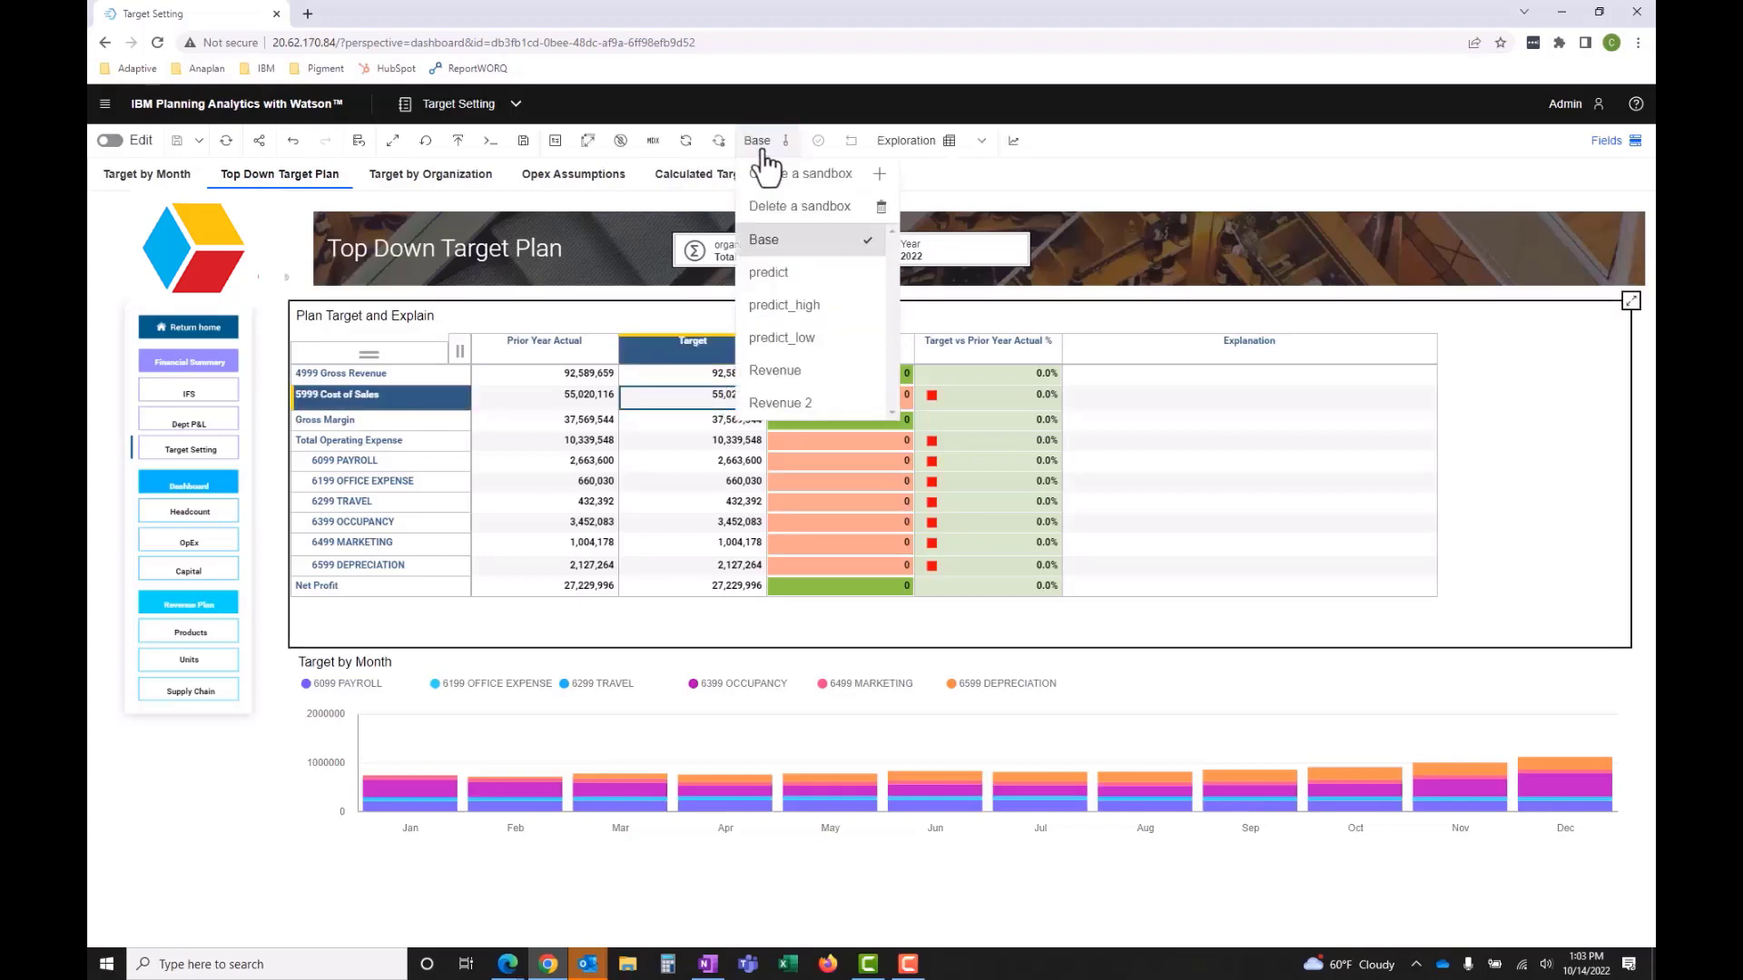
pyautogui.click(780, 383)
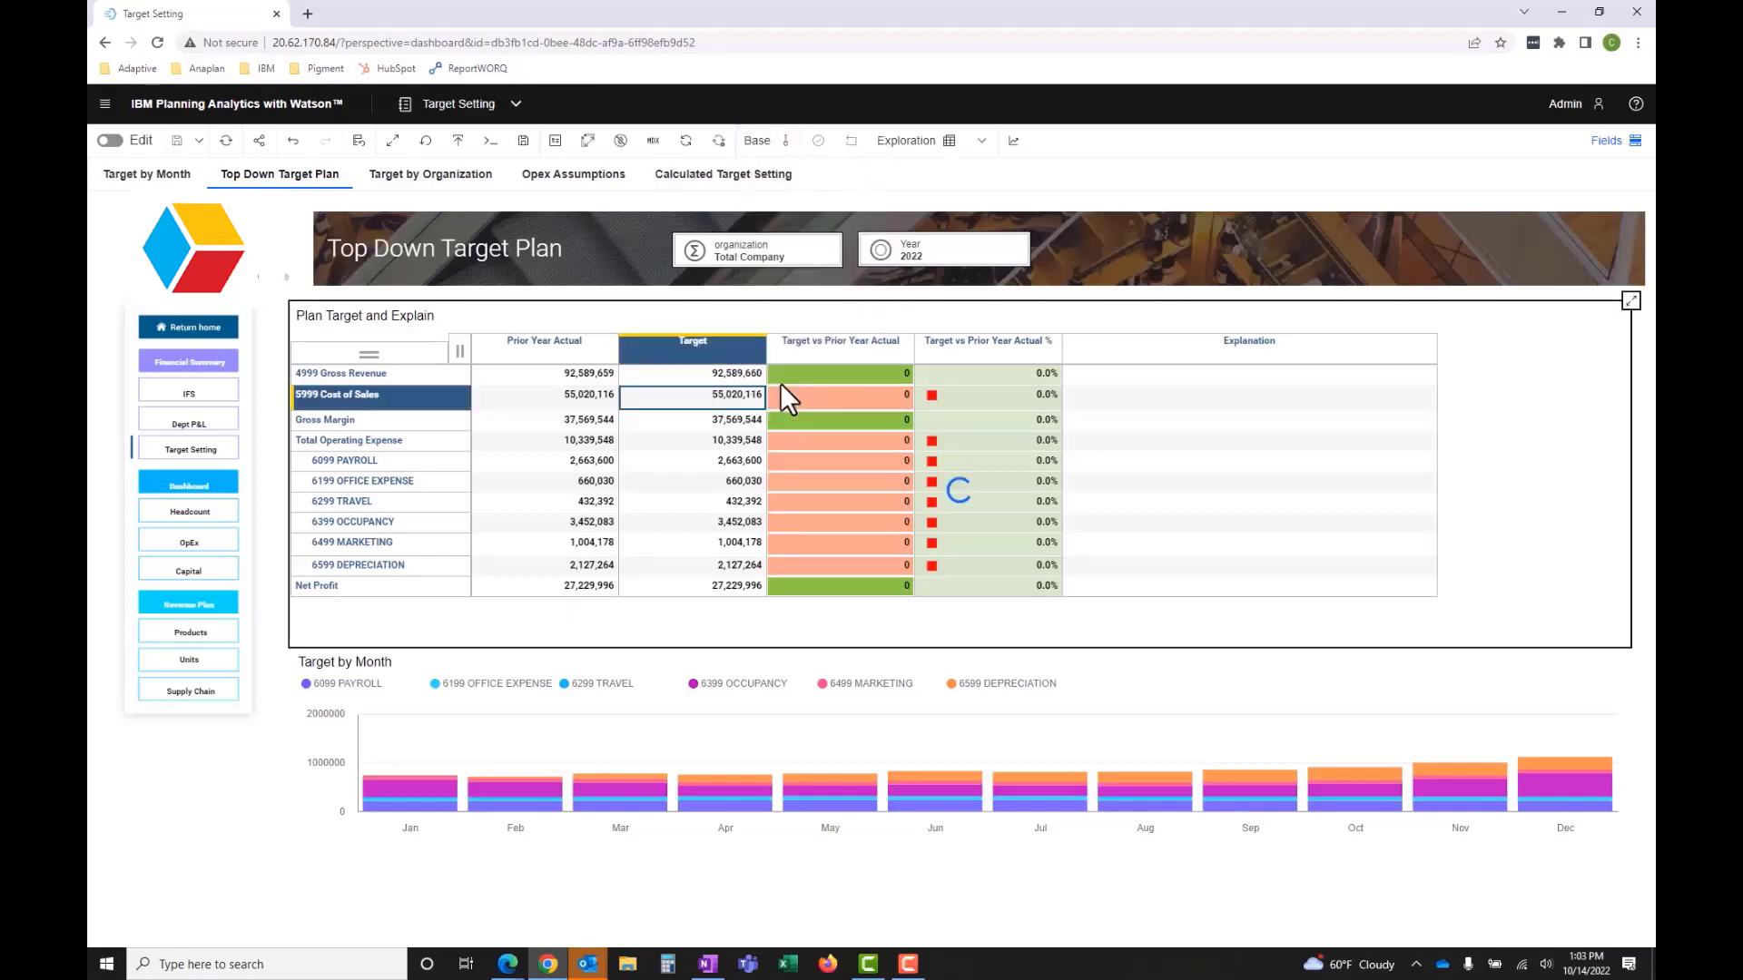
# - Increase the 4999 Gross Revenue target by 18 percent with the data entry command inc18
pyautogui.click(729, 375)
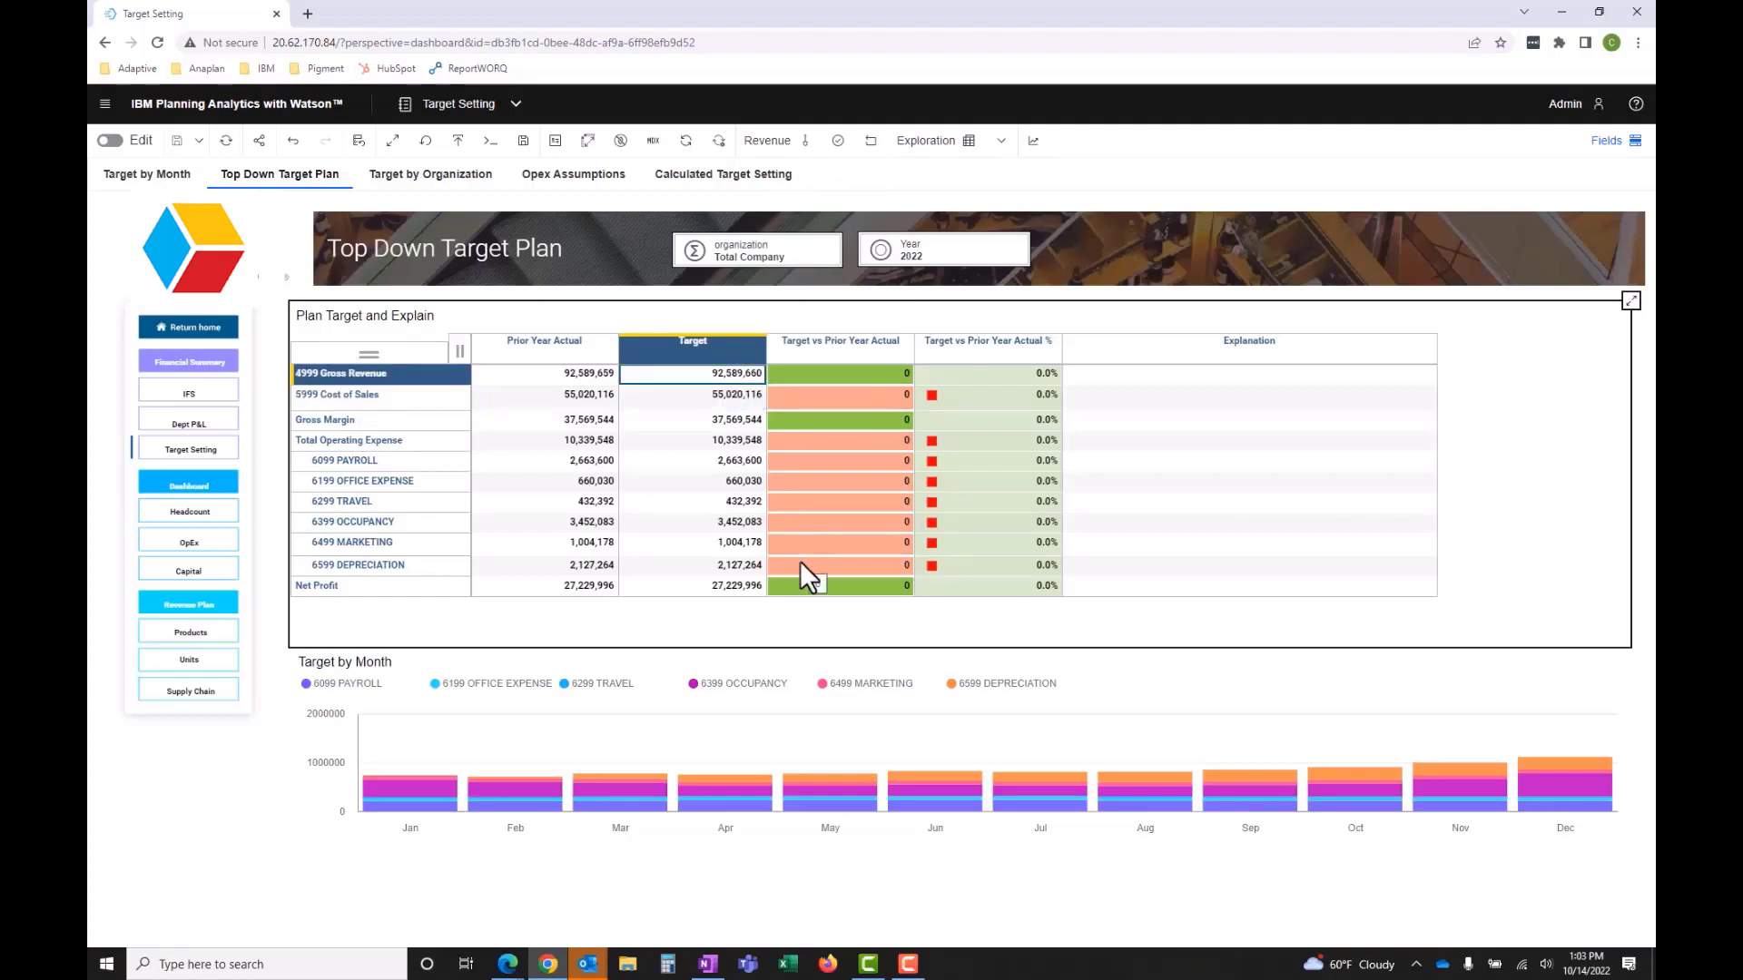
pyautogui.write('inc')
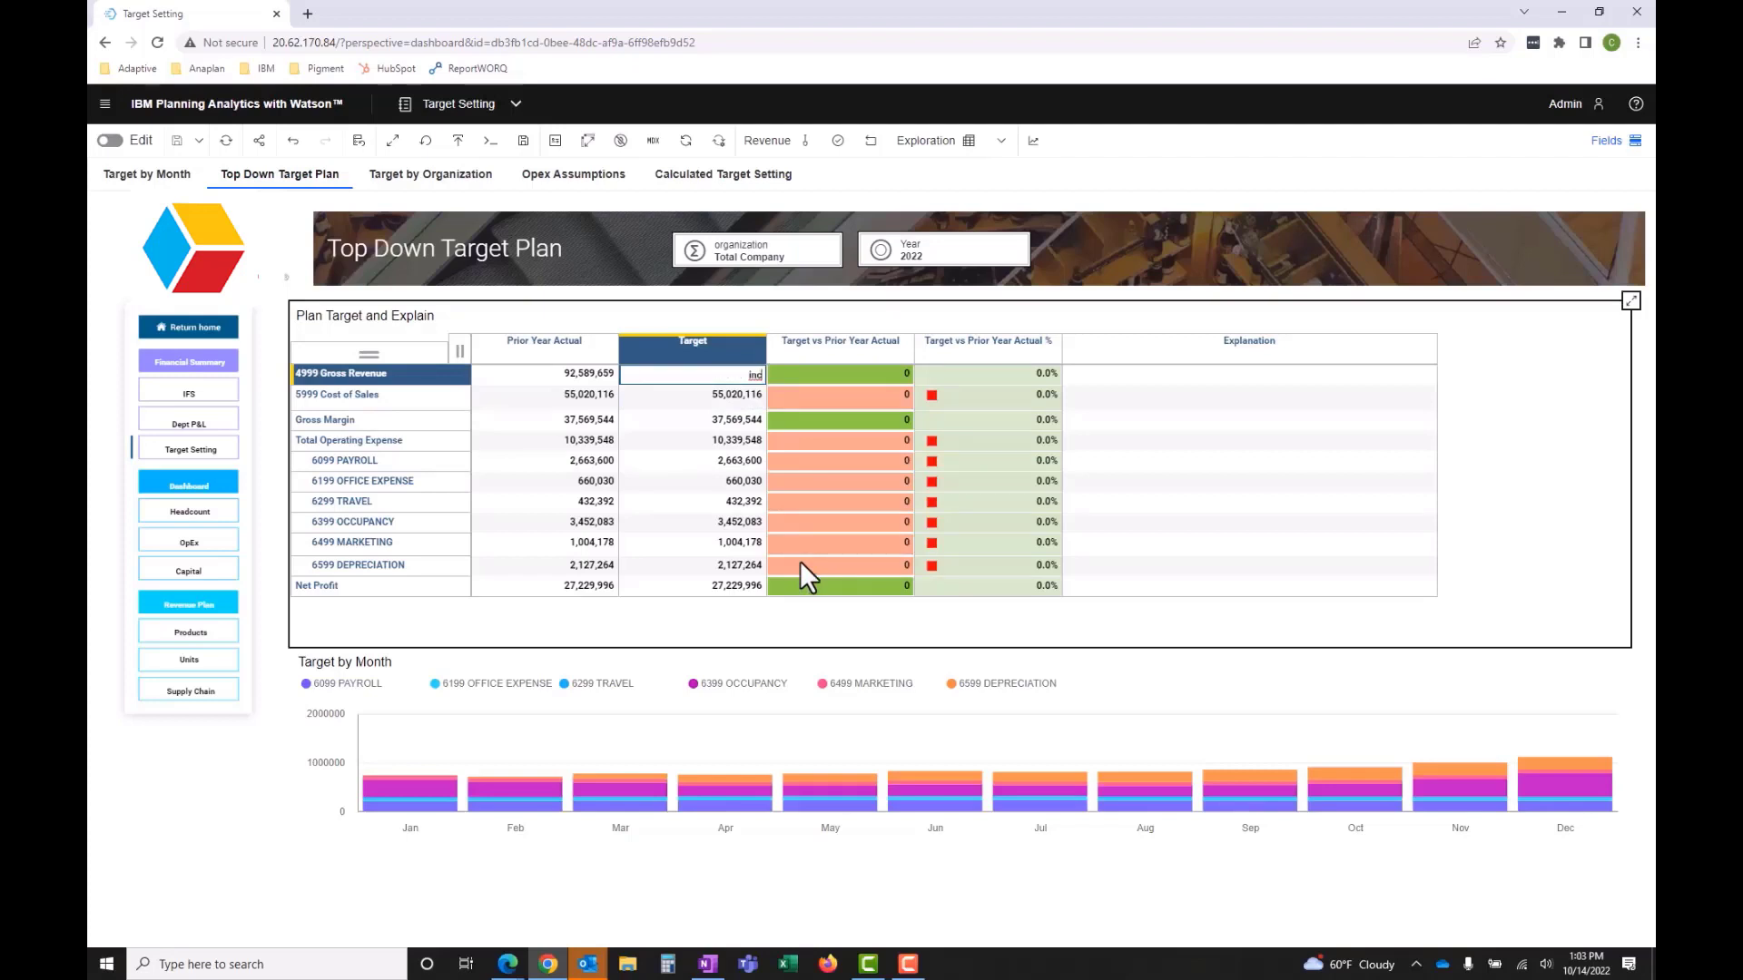
pyautogui.write('18')
pyautogui.press('Return')
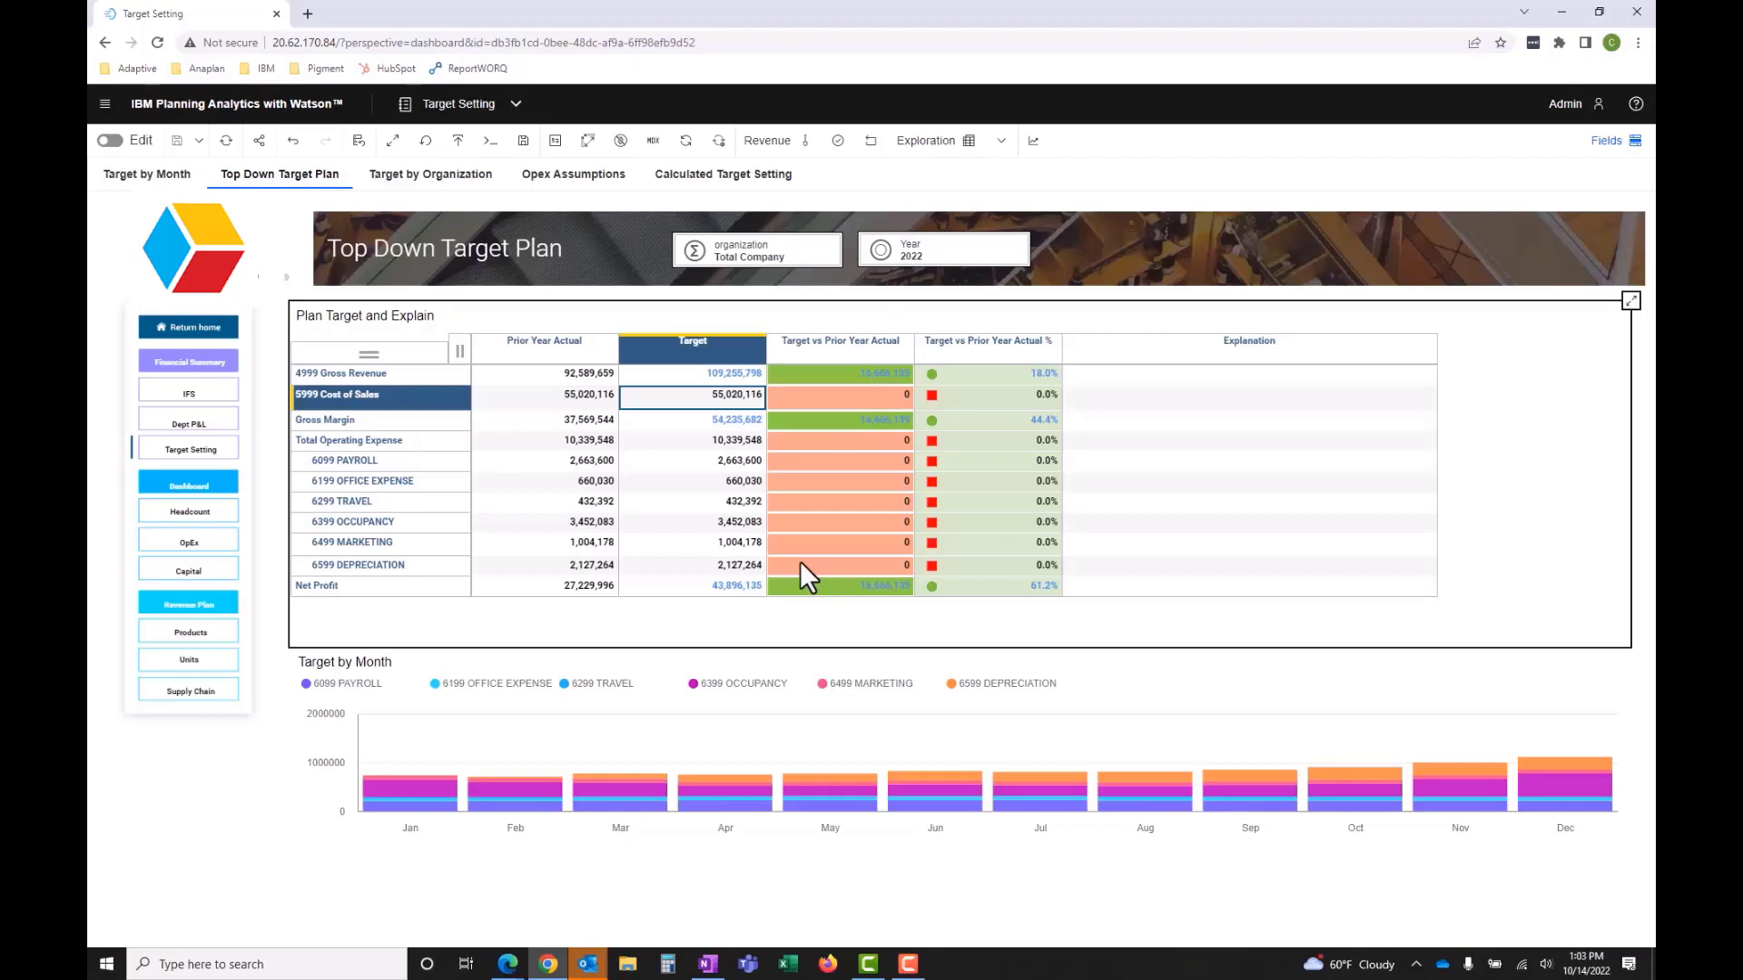
# - Hold the 6099 PAYROLL target and decrease the Total Operating Expense target by 4 percent with the command dec4
pyautogui.rightClick(679, 460)
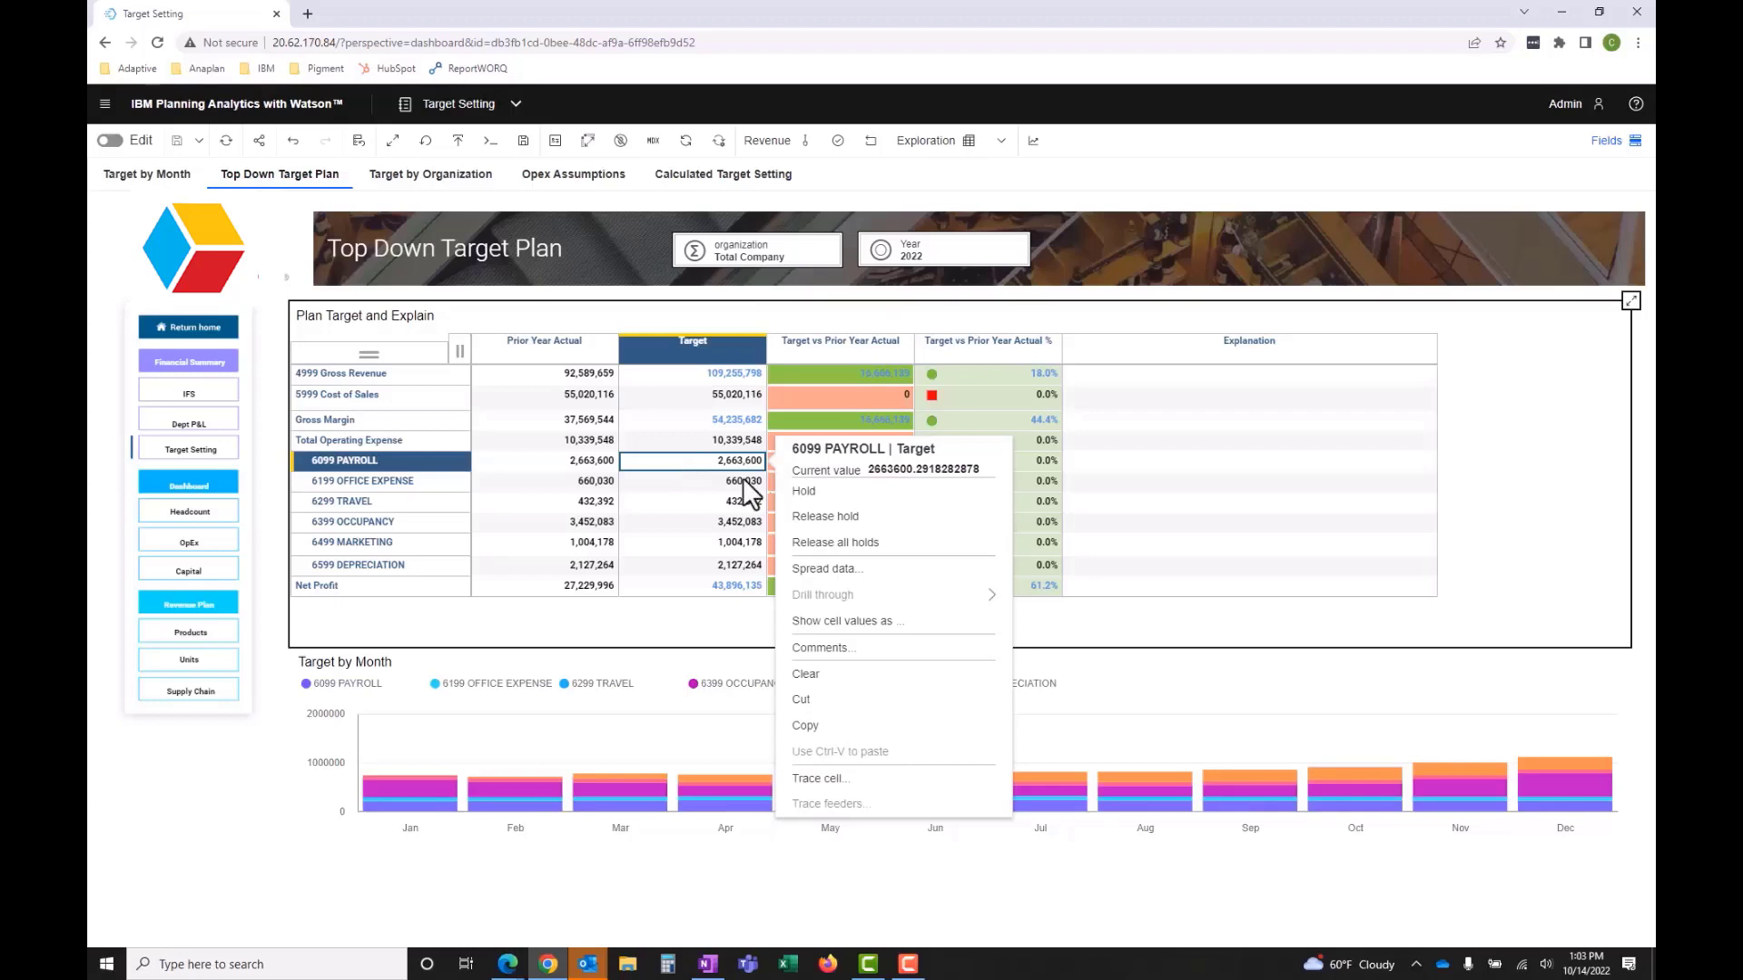
pyautogui.click(805, 497)
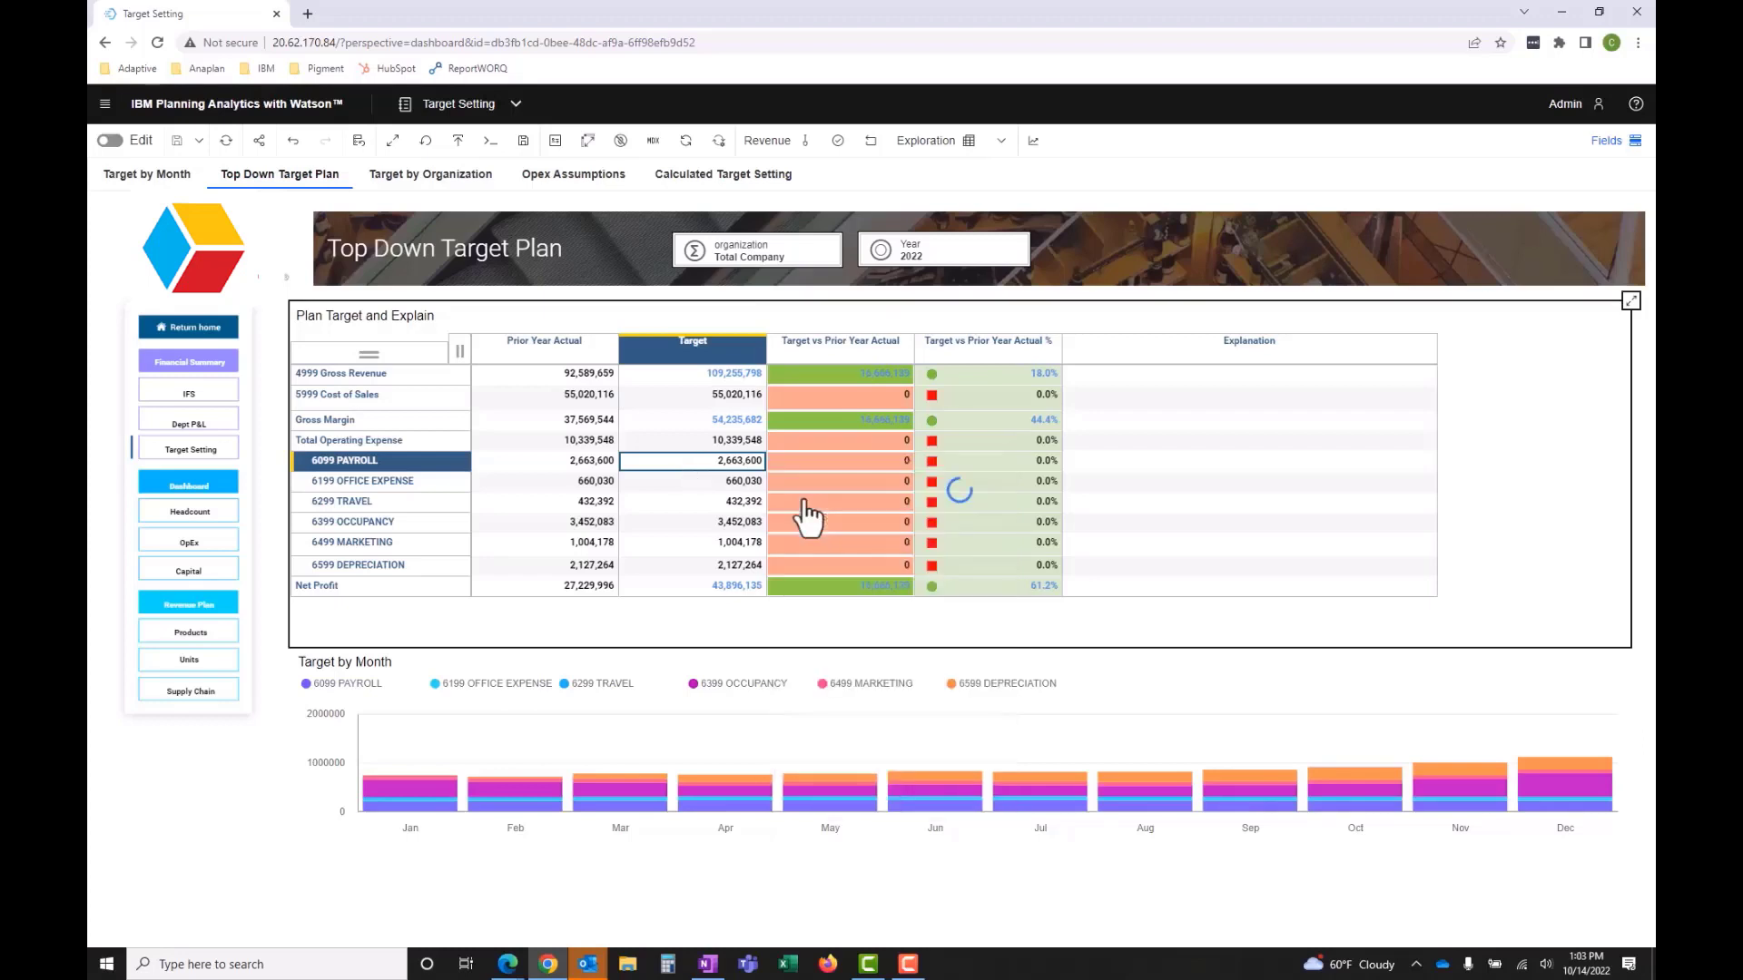
pyautogui.click(701, 441)
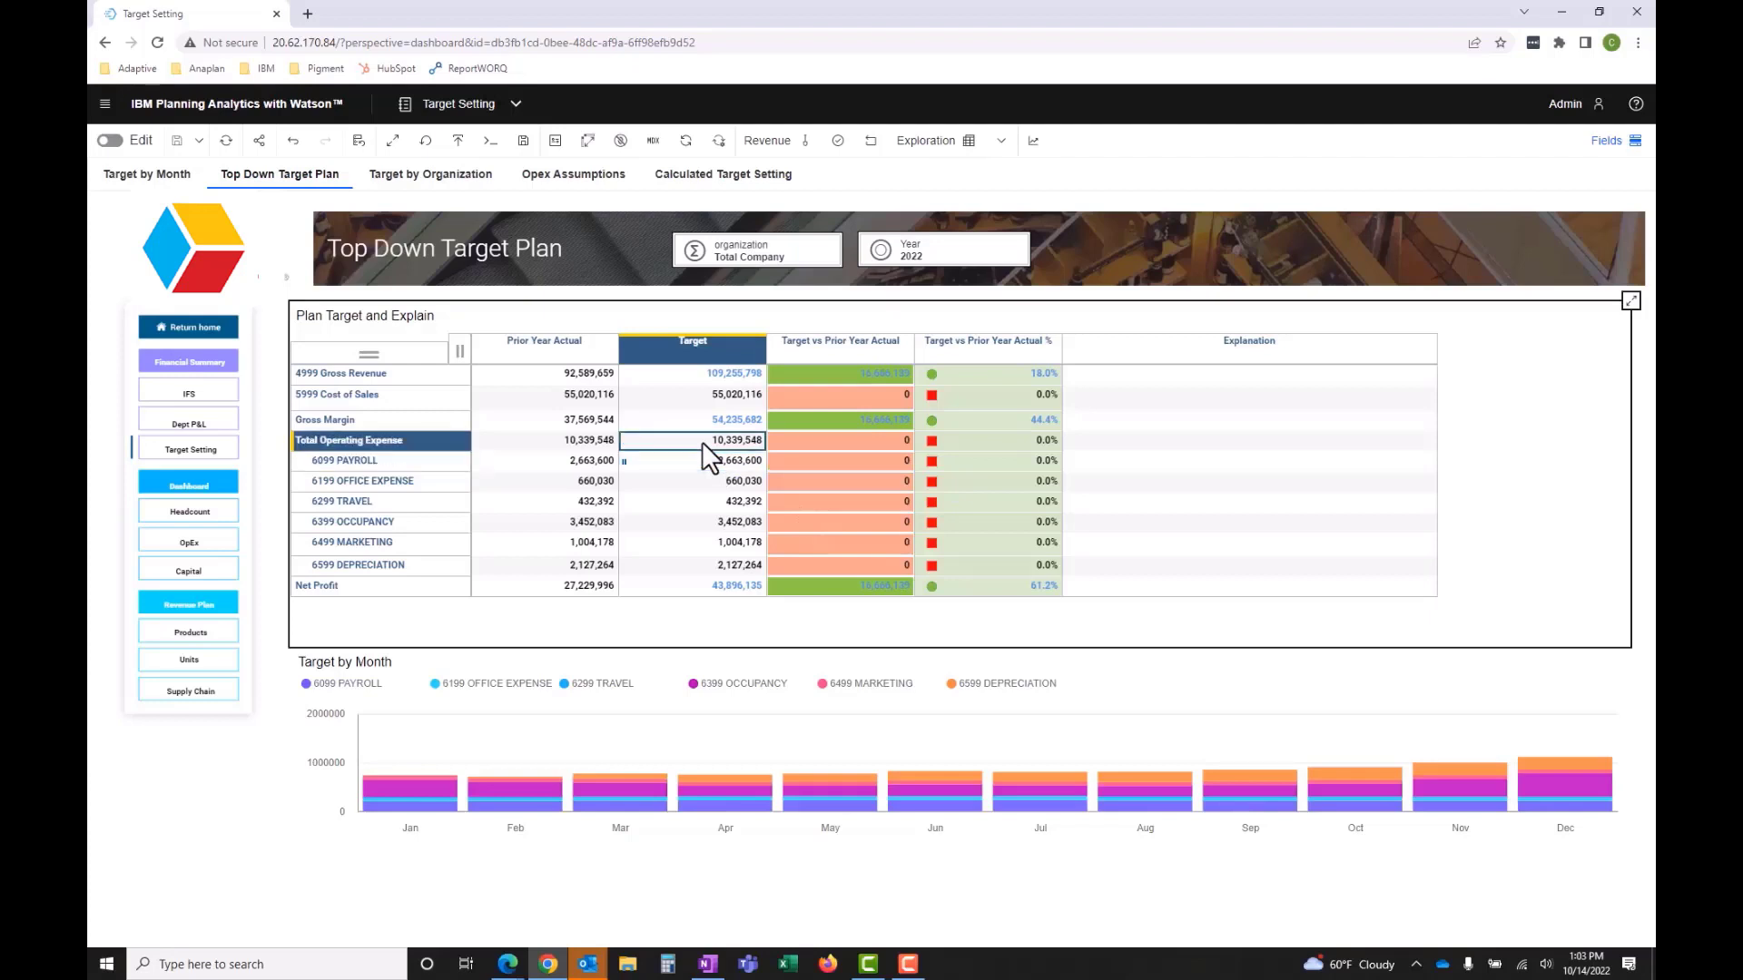
pyautogui.write('dec4')
pyautogui.press('Return')
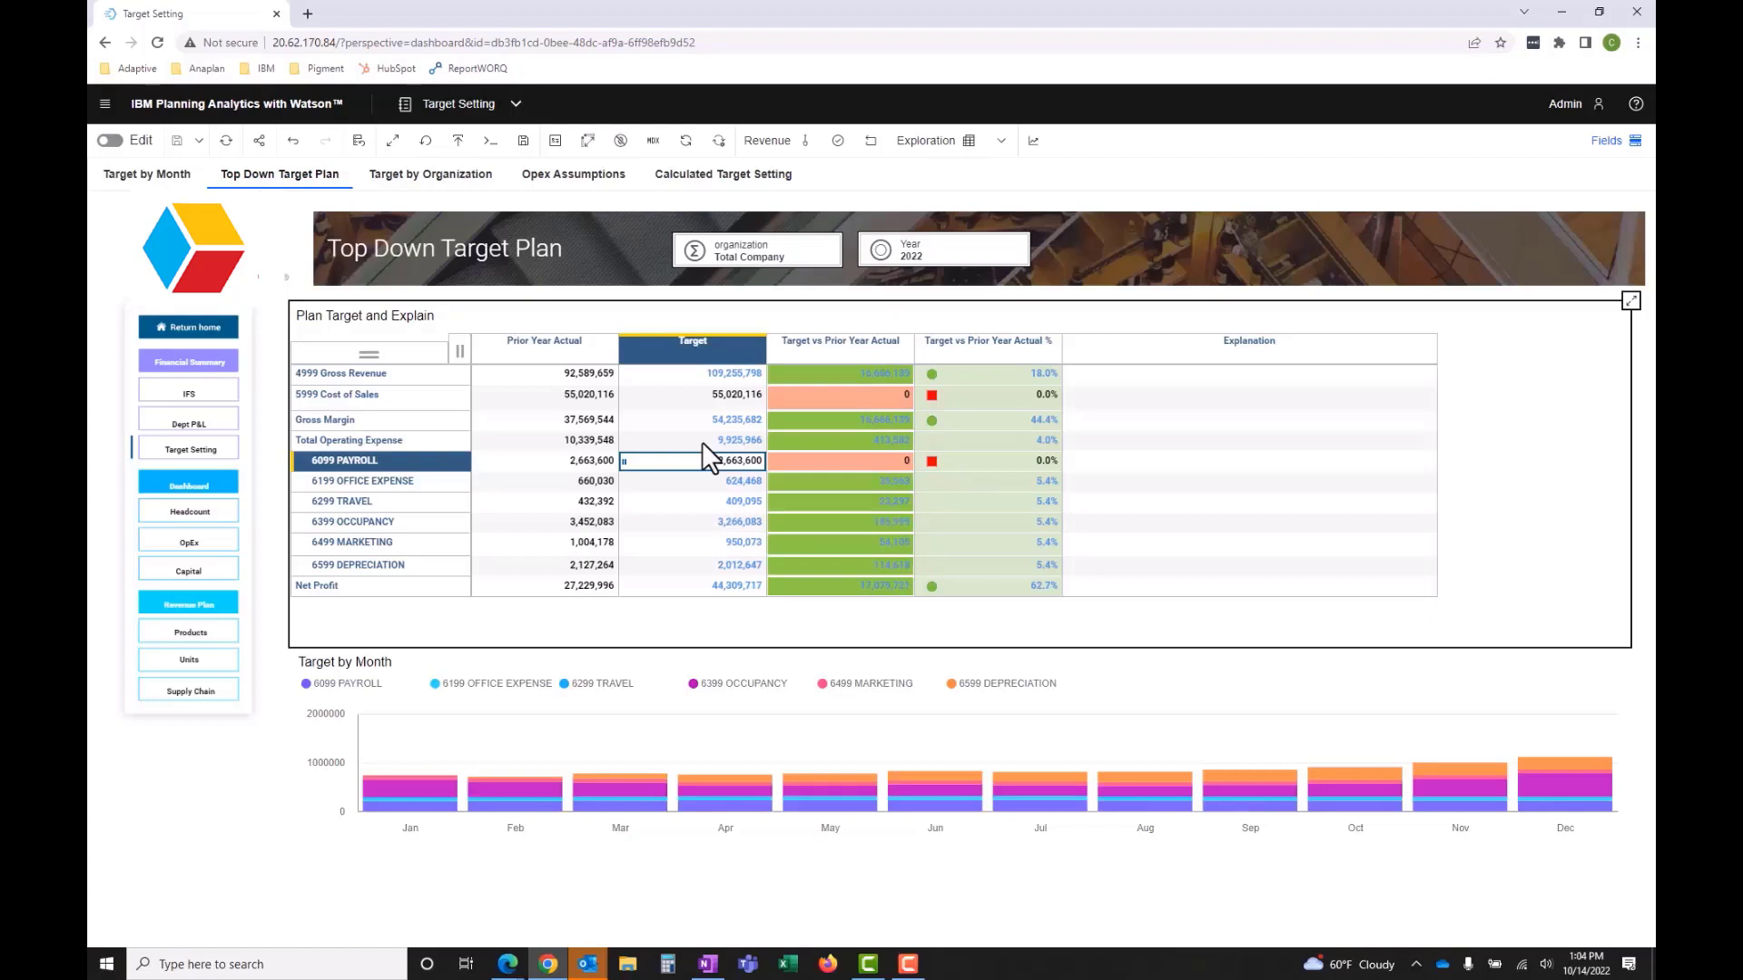
# - Commit the Revenue sandbox's adjusted target values to the base data
pyautogui.click(838, 142)
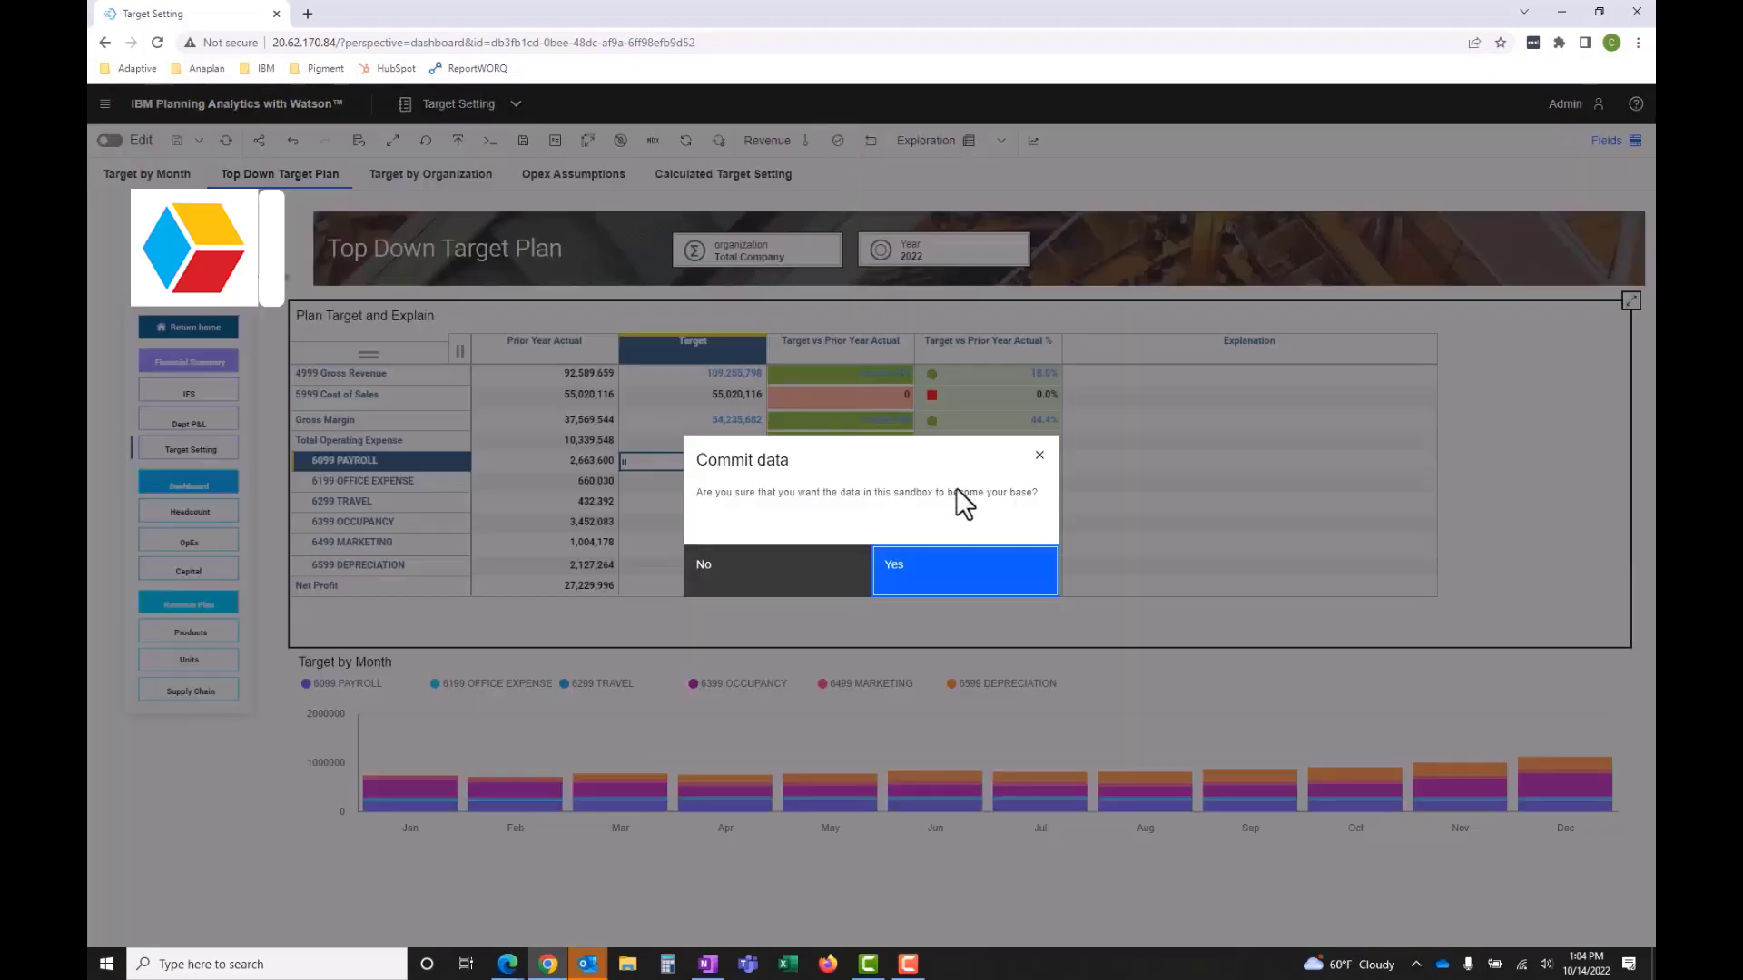
pyautogui.click(925, 576)
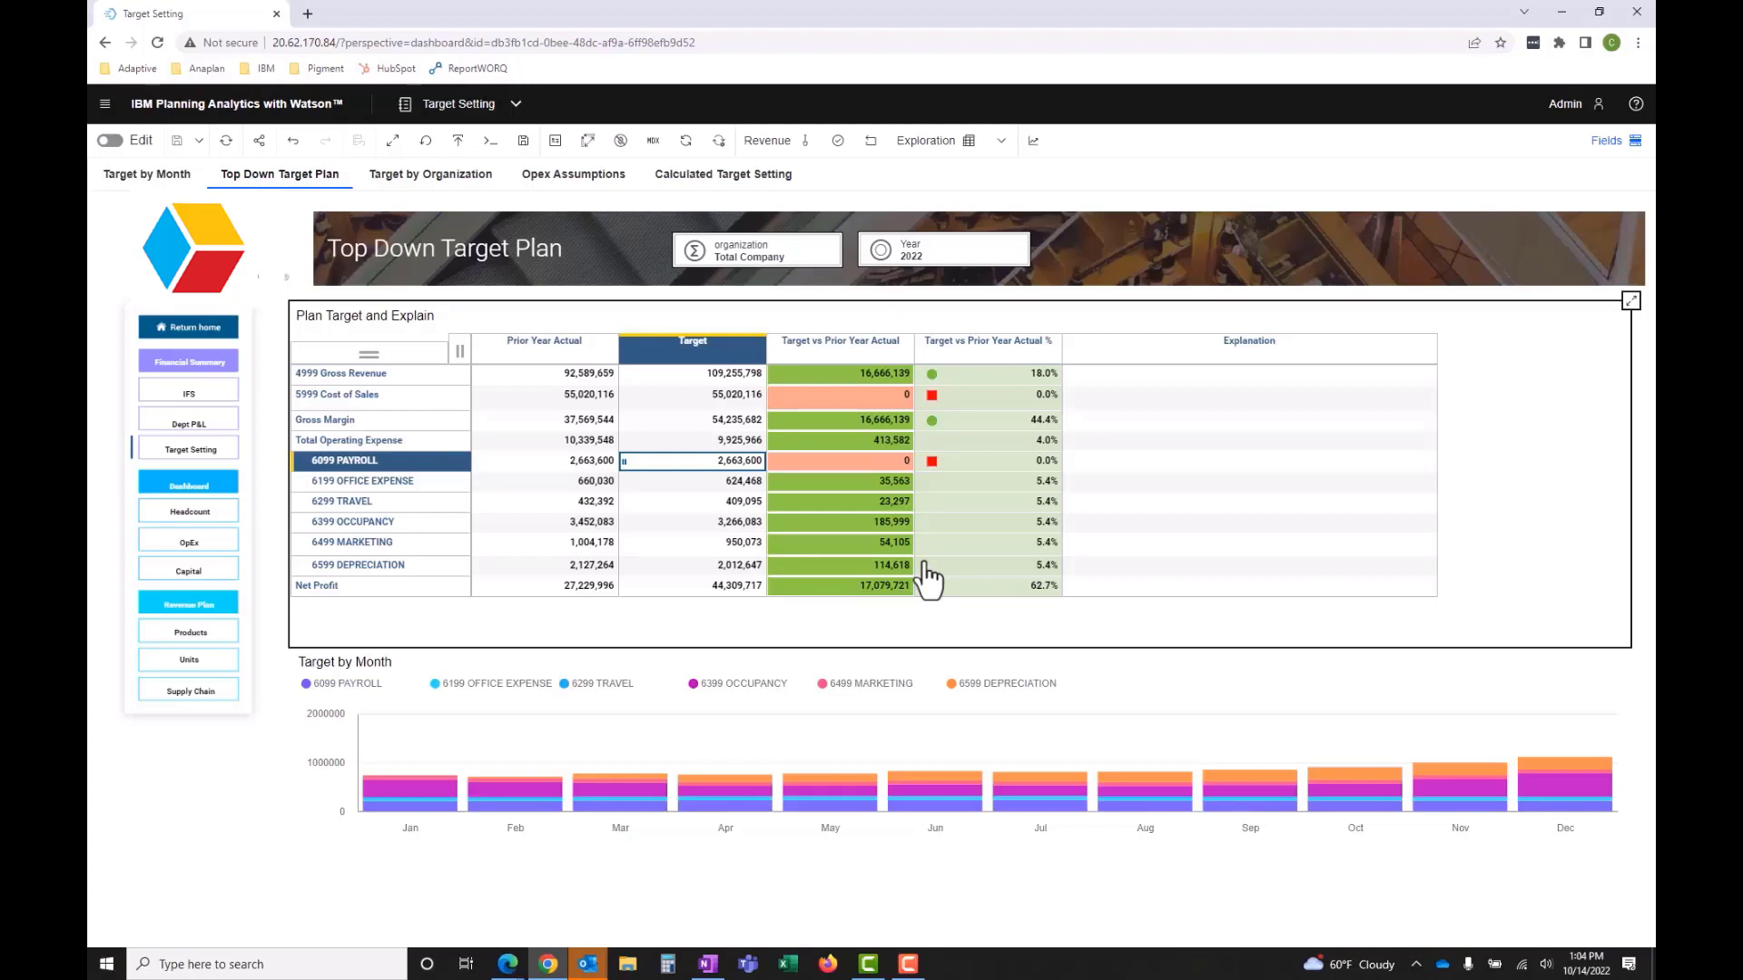
# - Enter the explanations "Decreased by 4%" for Total Operating Expense and "Increased by 18%" for 4999 Gross Revenue
pyautogui.click(1105, 445)
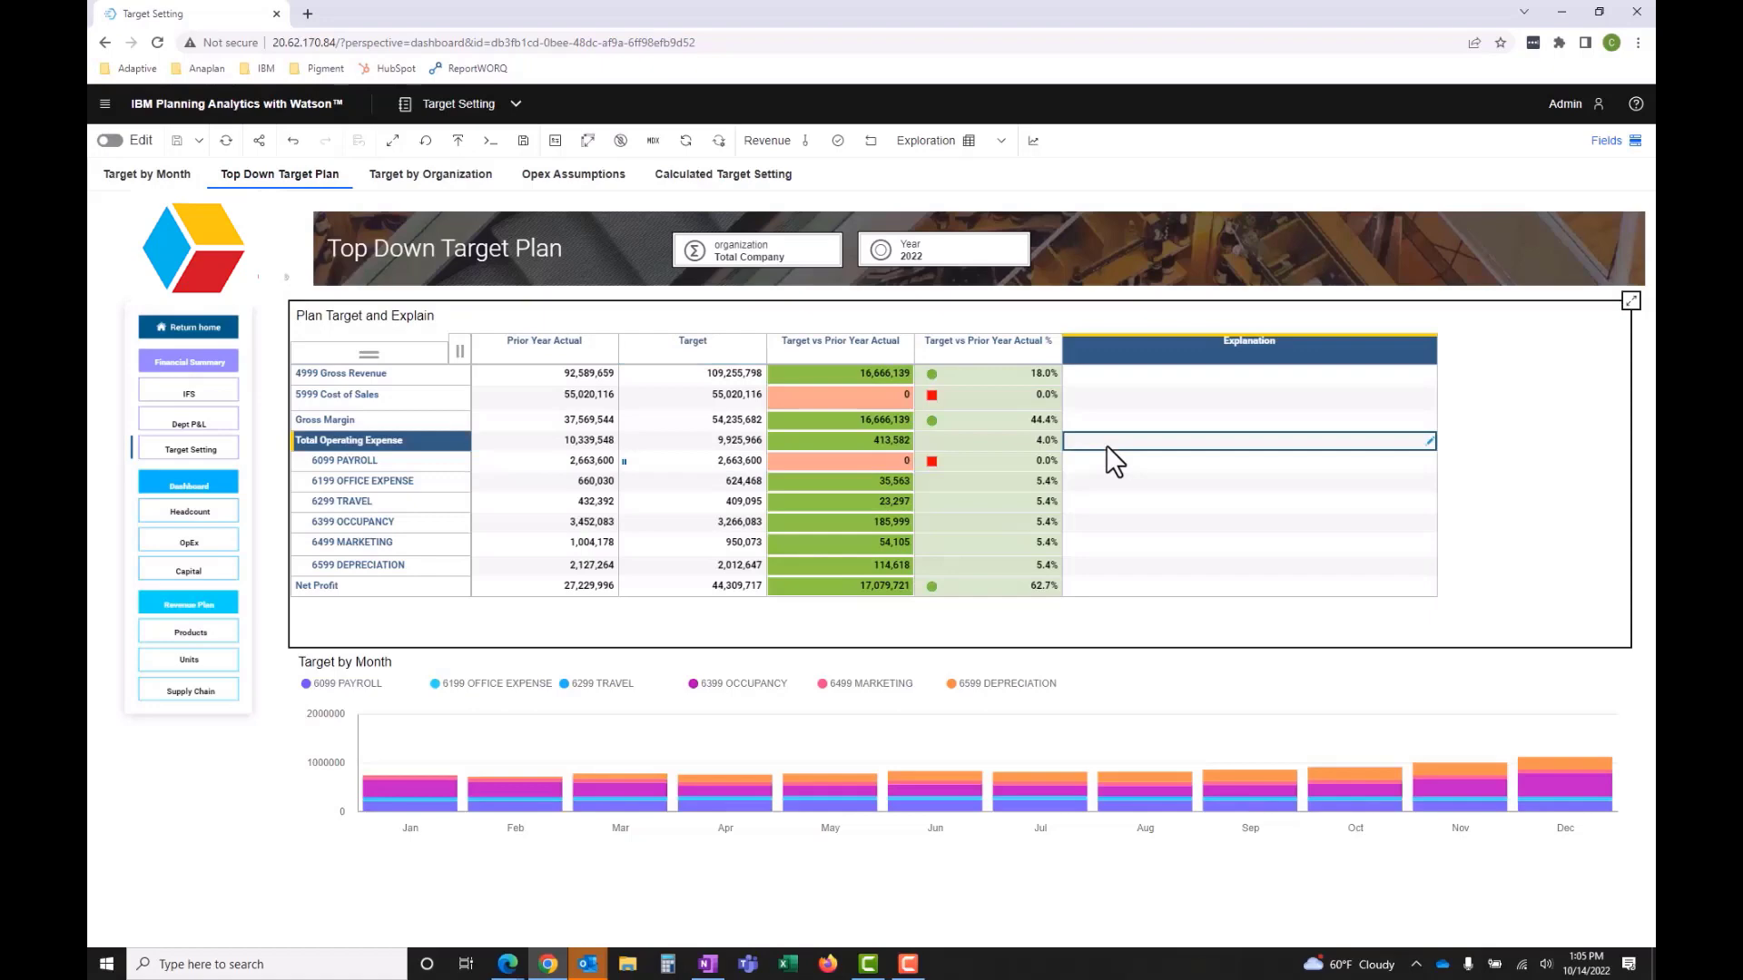
pyautogui.write('Dedreased by 4')
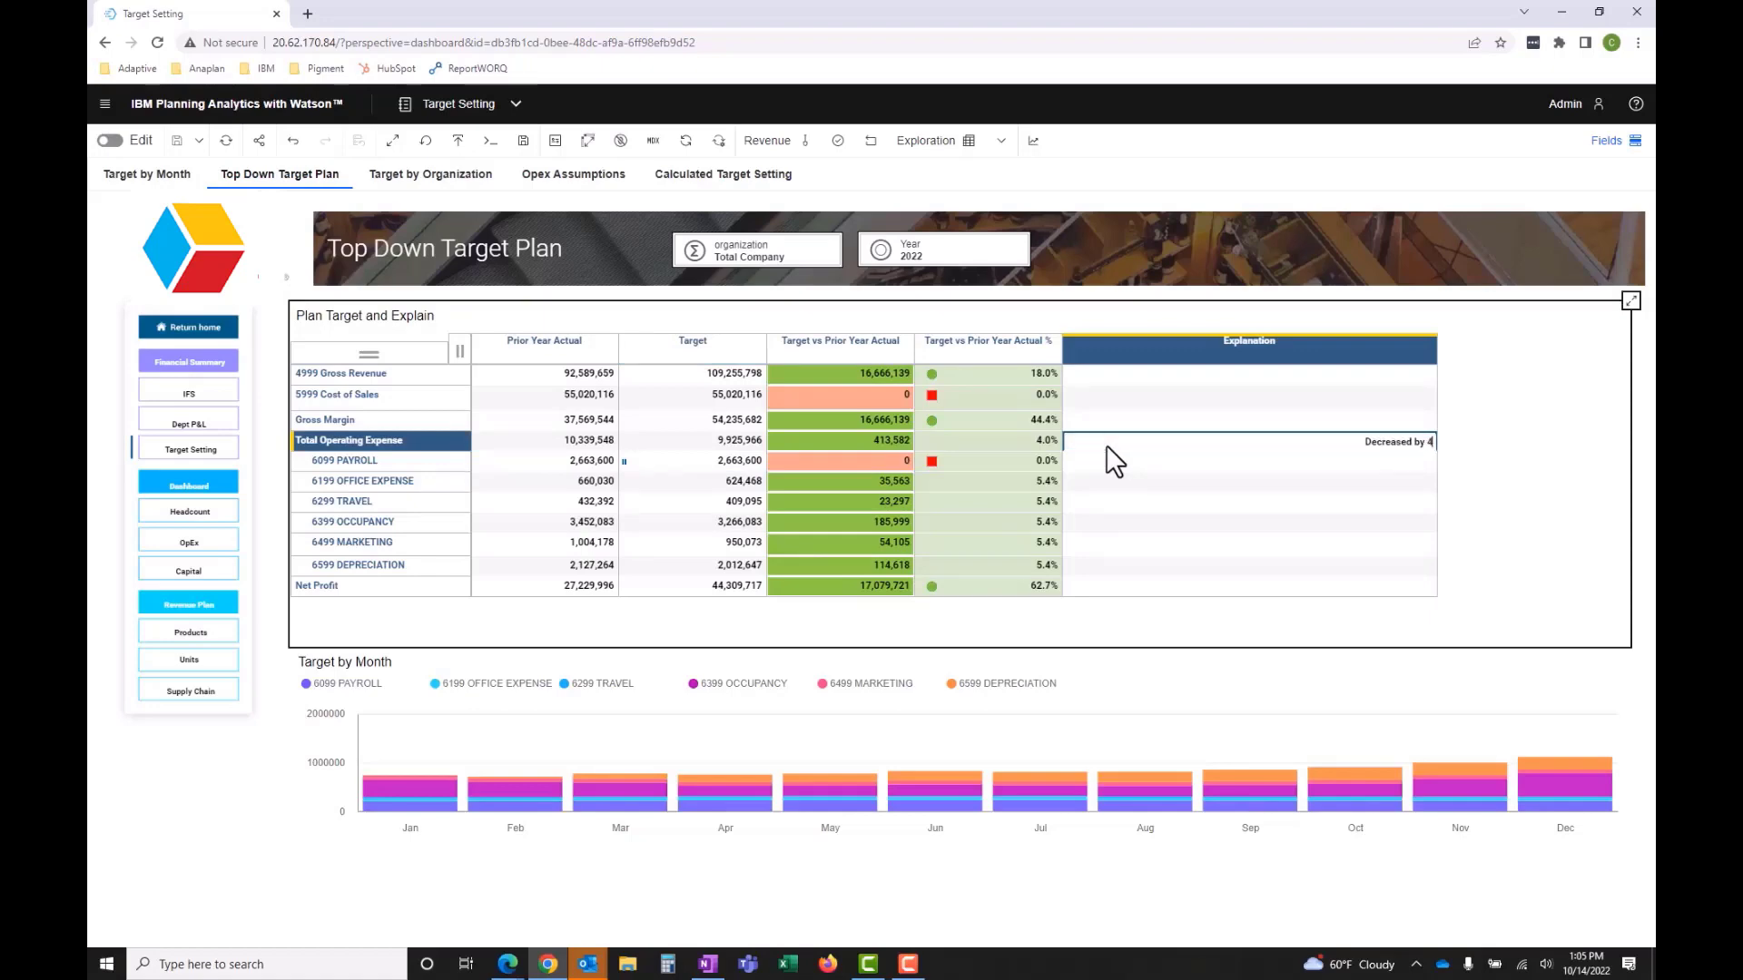
pyautogui.write('%')
pyautogui.click(1180, 374)
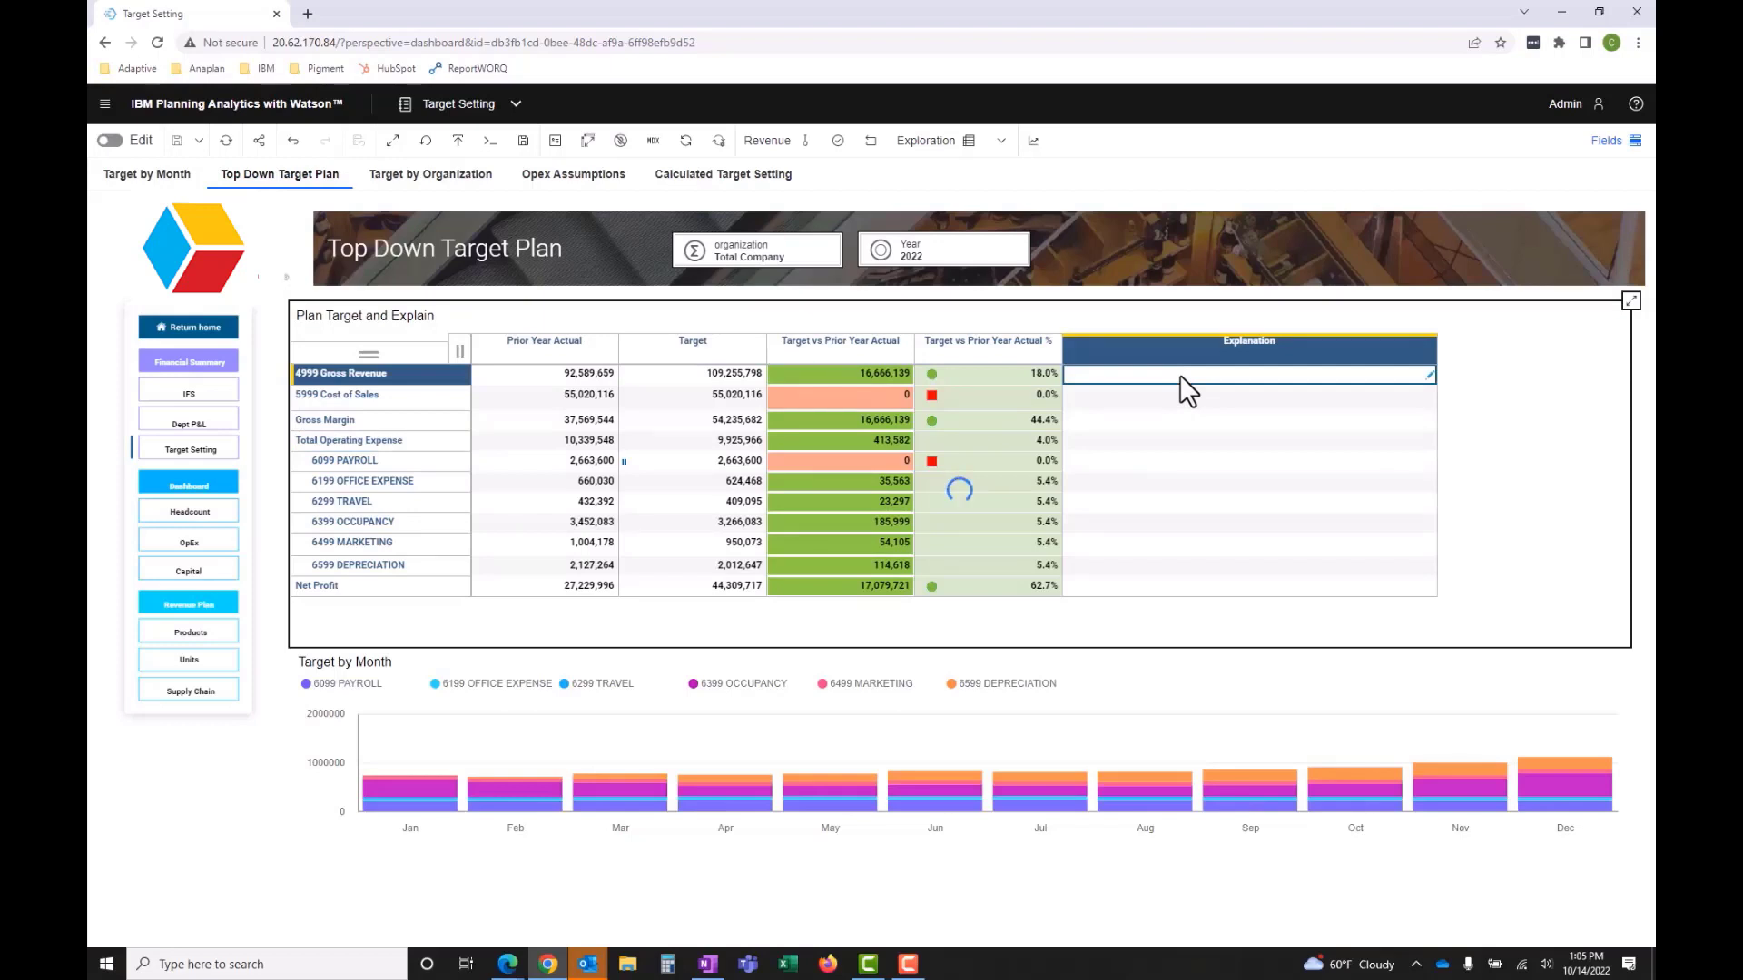
pyautogui.write('Increase')
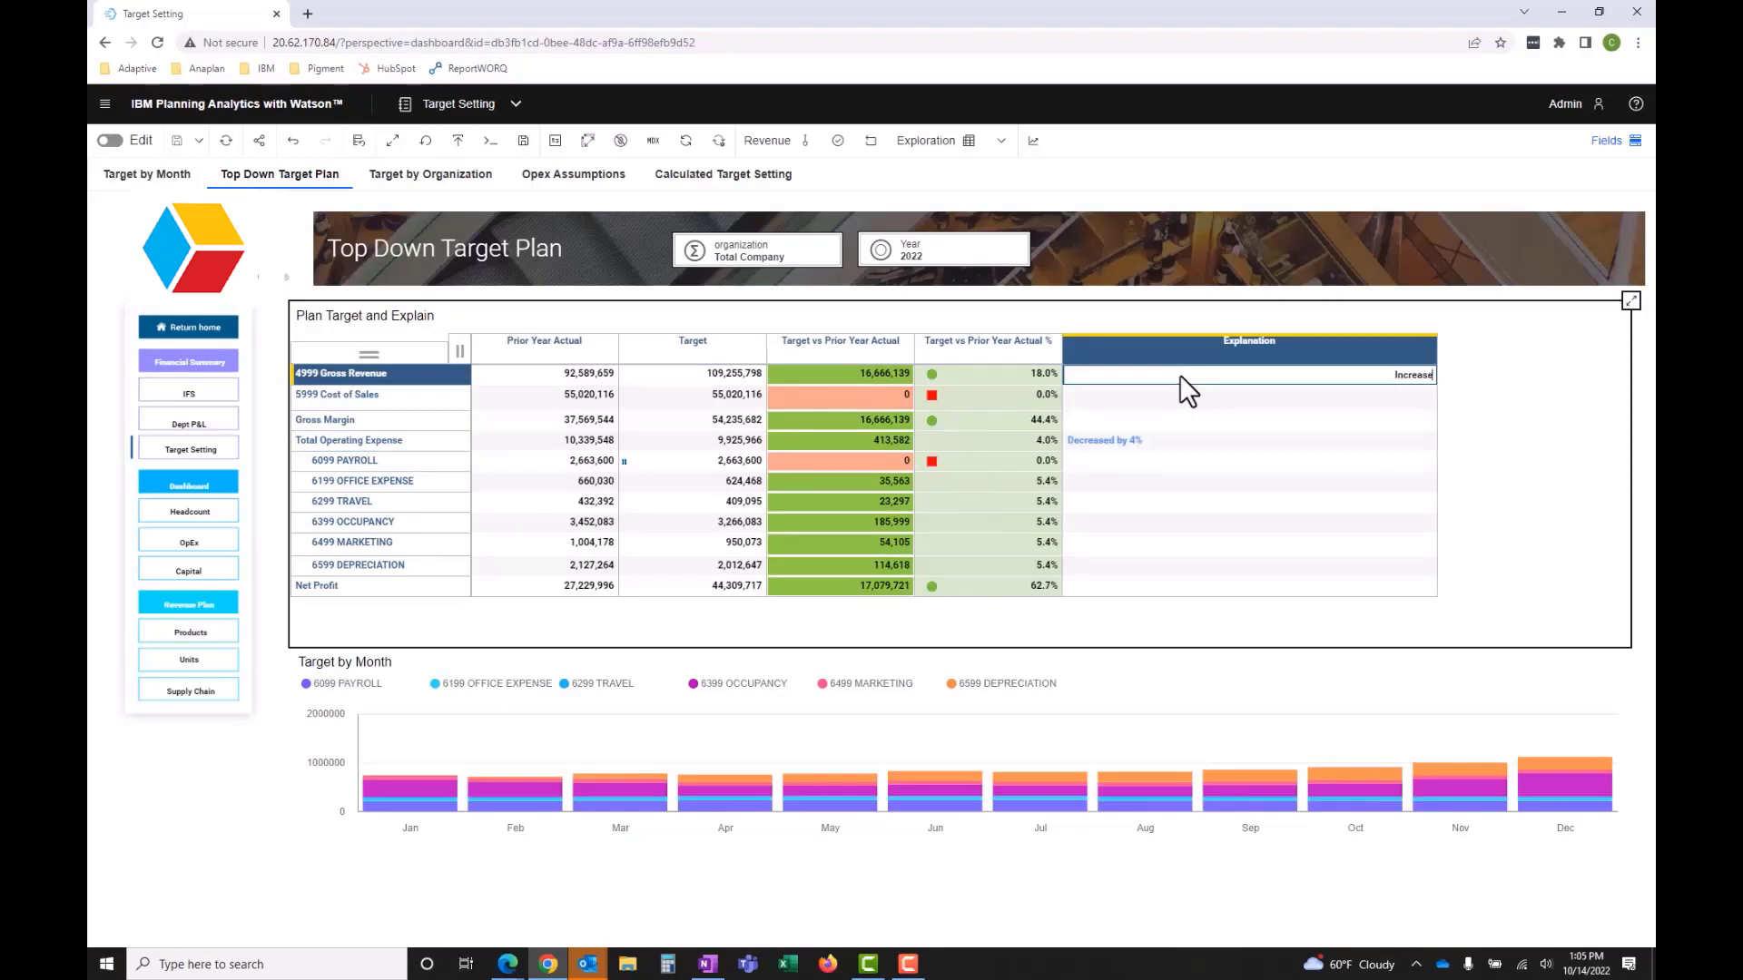
pyautogui.write('d by 18%')
pyautogui.press('Return')
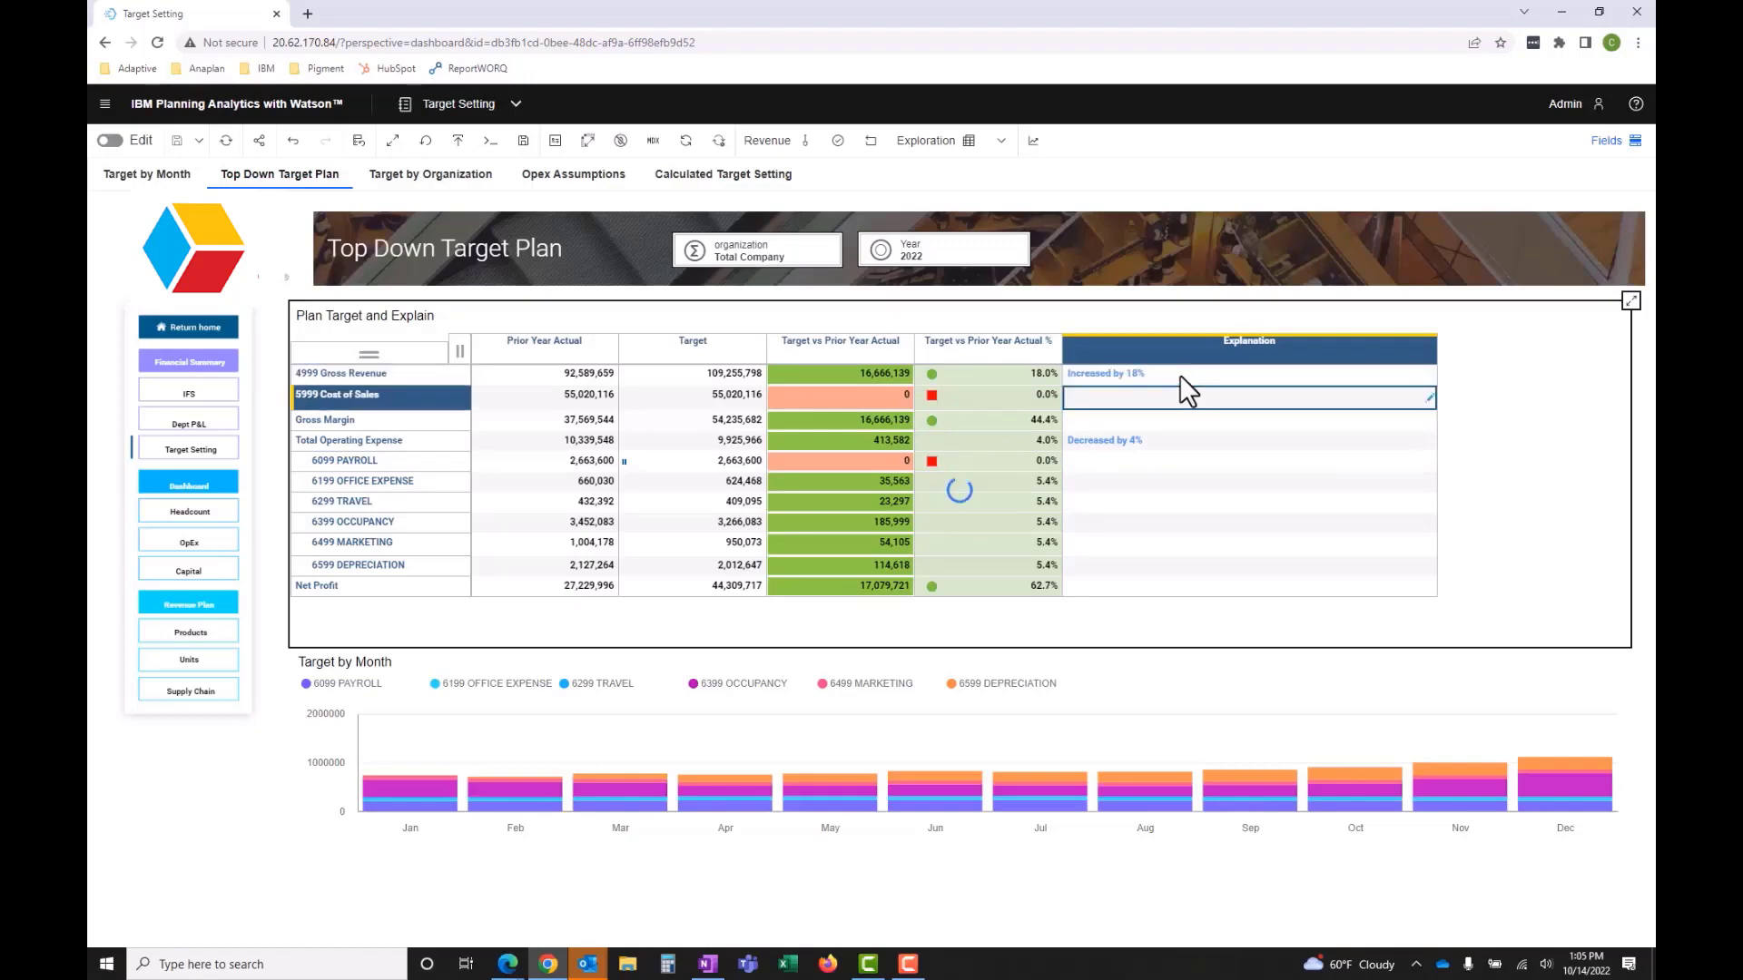
# - Commit the explanations entered in the Revenue sandbox to the base data
pyautogui.click(838, 140)
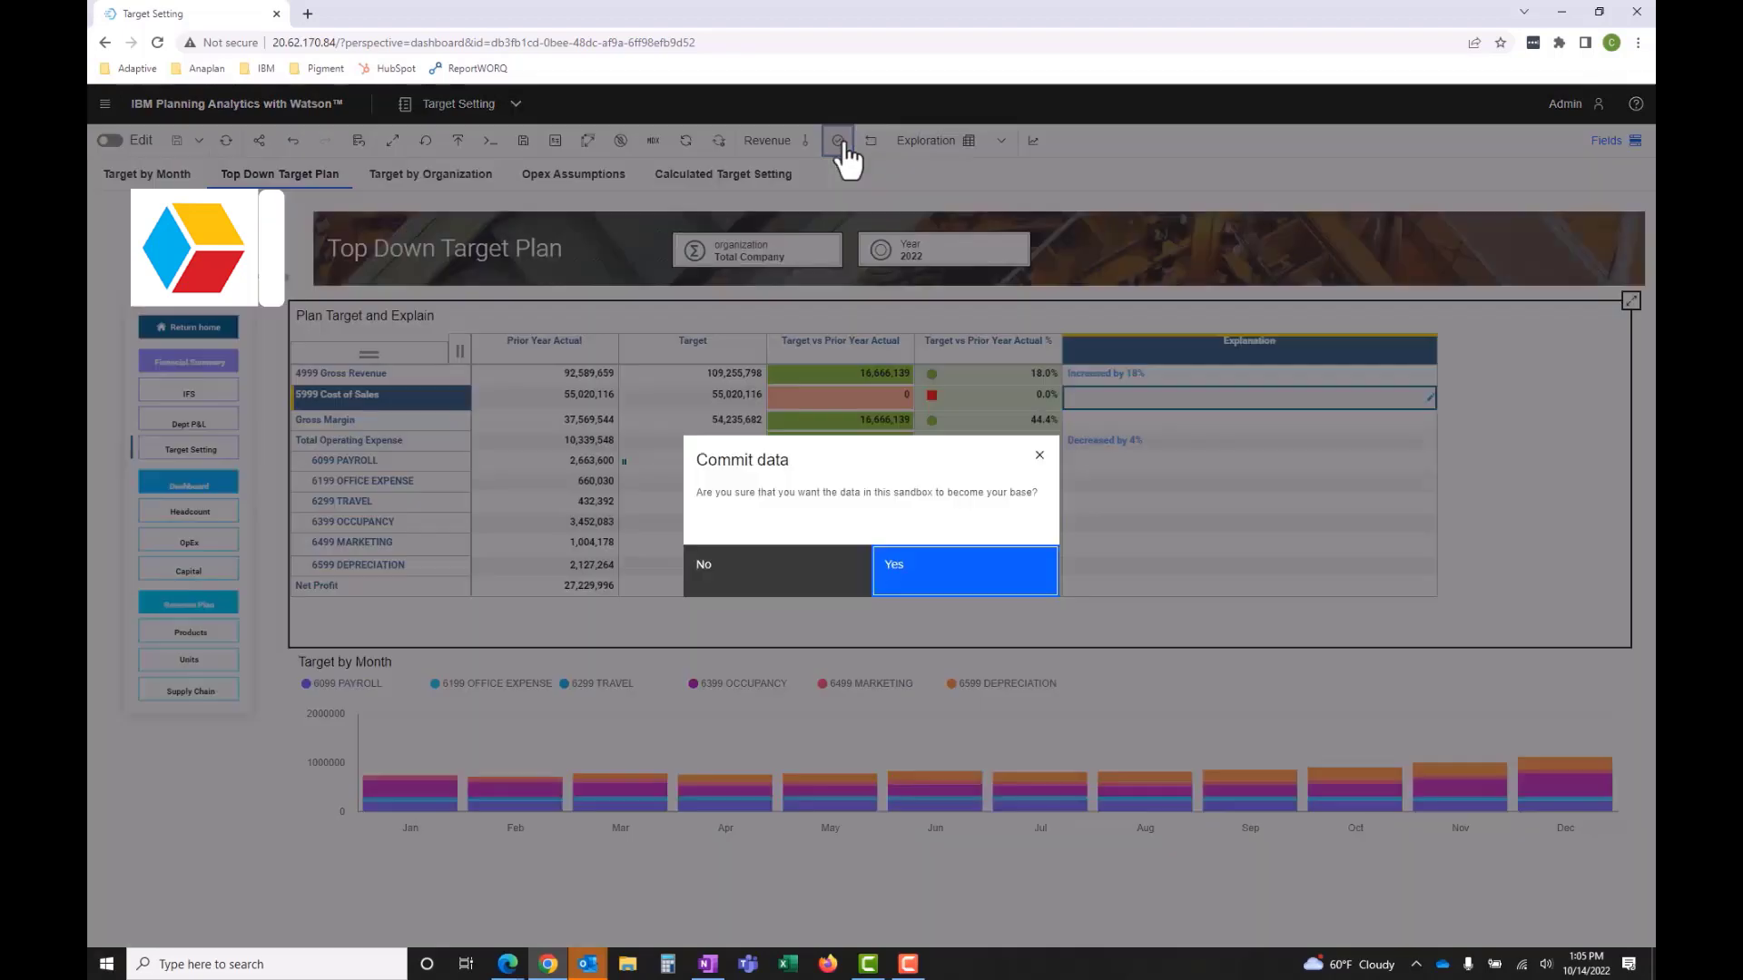
pyautogui.click(944, 581)
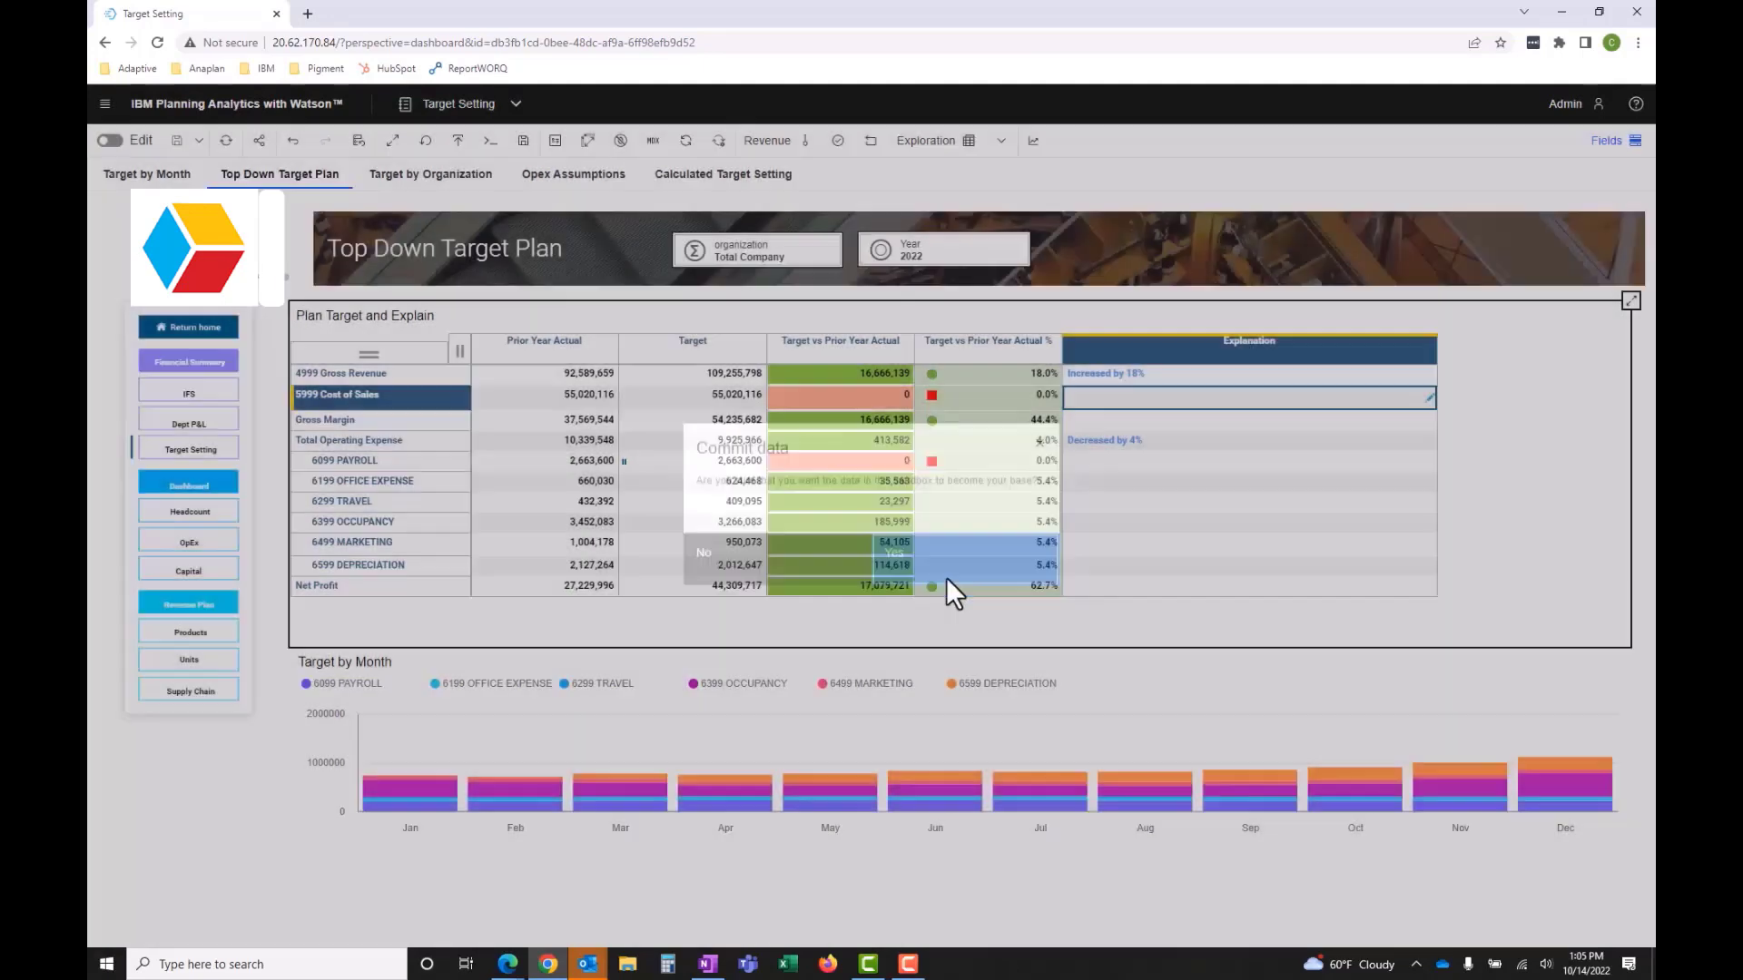